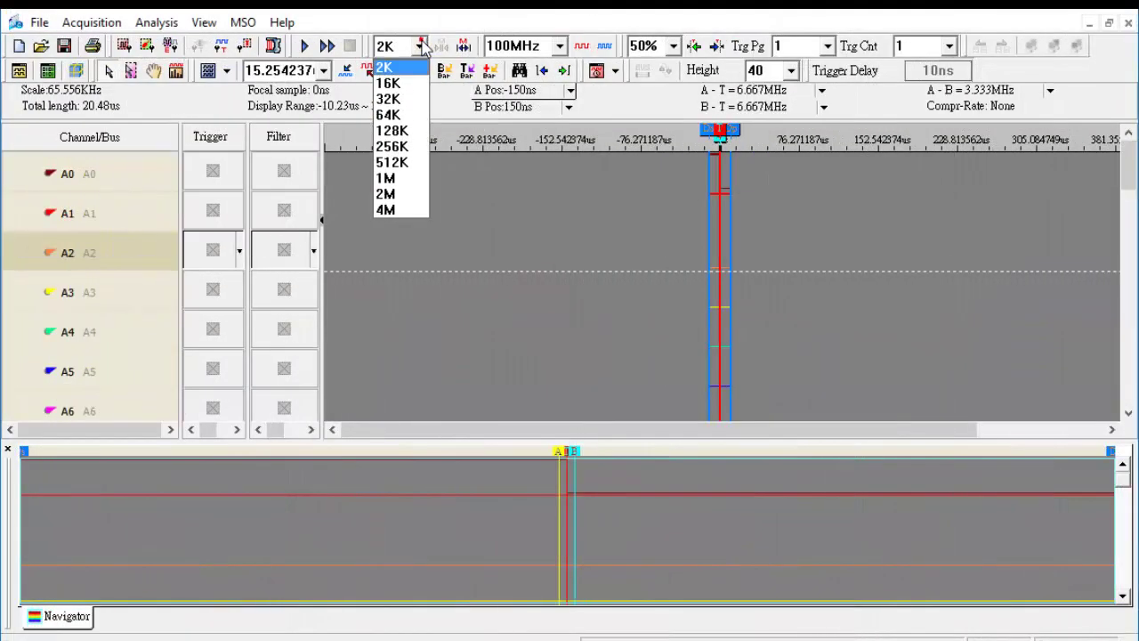
- Set 32K depth, 10MHz sample rate, 10% trigger position, compression on, and an A0 trigger
left_click(409, 100)
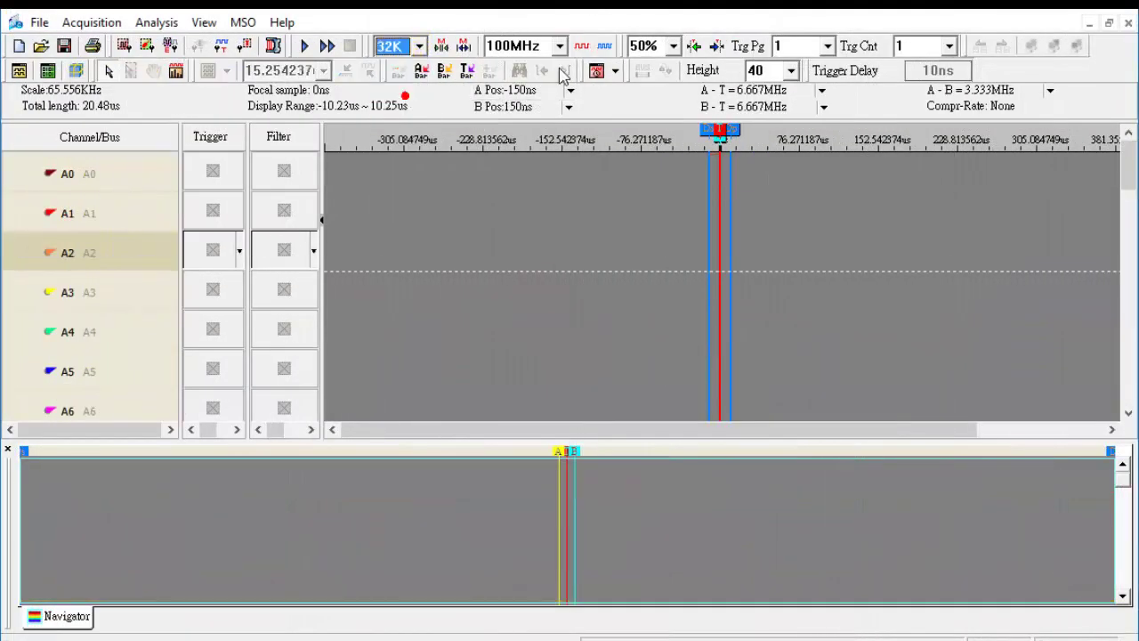
left_click(559, 46)
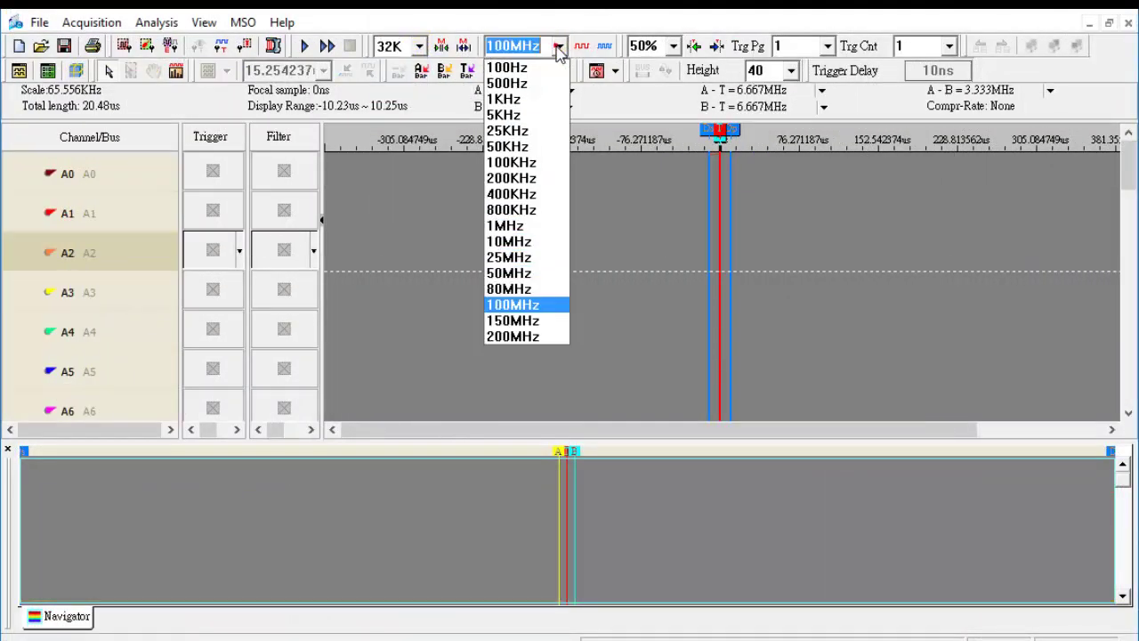
left_click(538, 241)
left_click(674, 46)
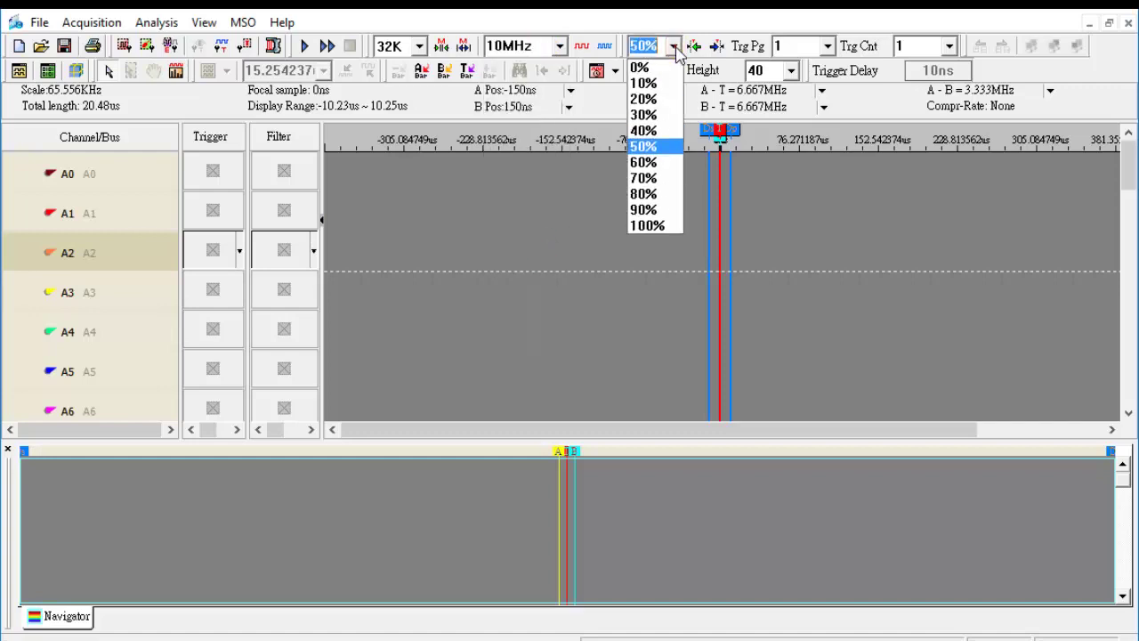
left_click(646, 83)
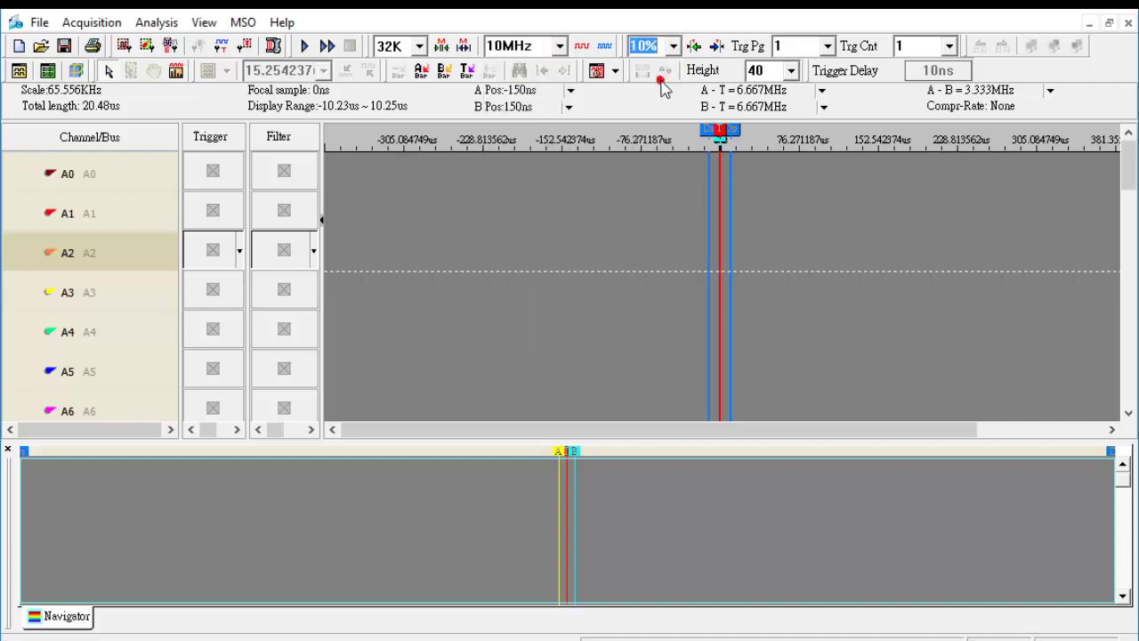
left_click(274, 46)
left_click(239, 174)
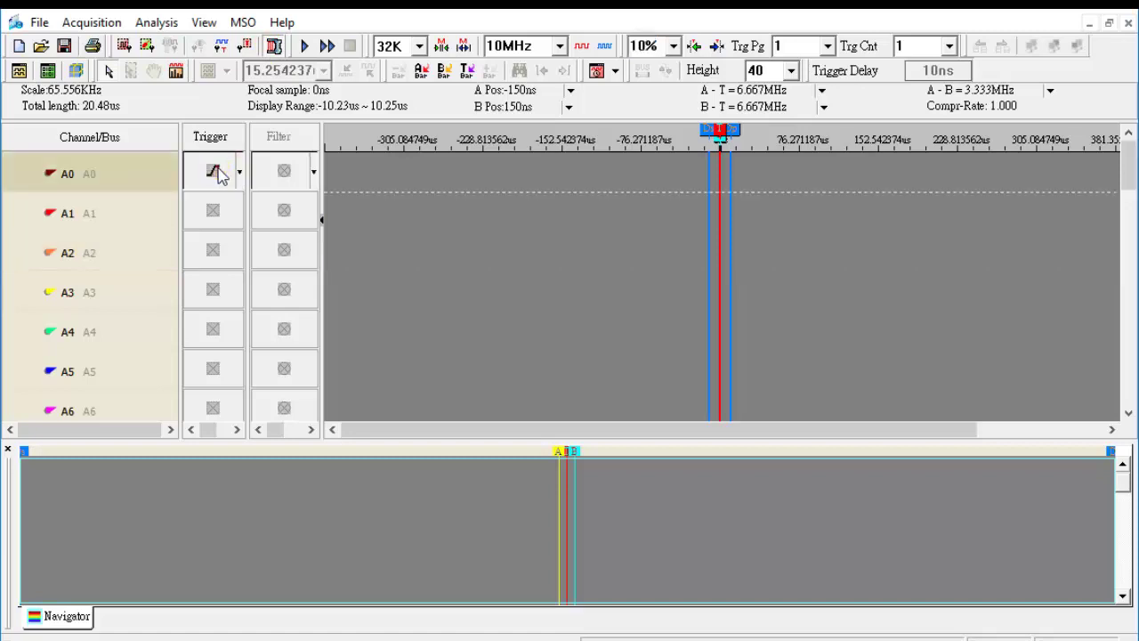
- Capture about 802.68 ms of A0/A1 activity and fit the whole waveform to the view
left_click(305, 45)
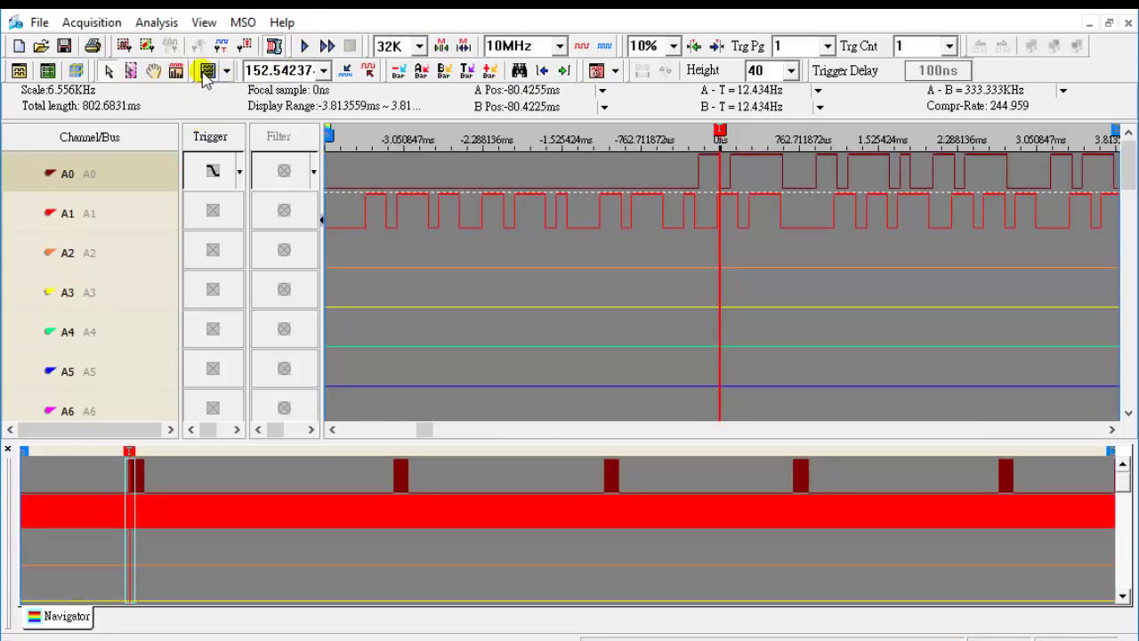
left_click(206, 73)
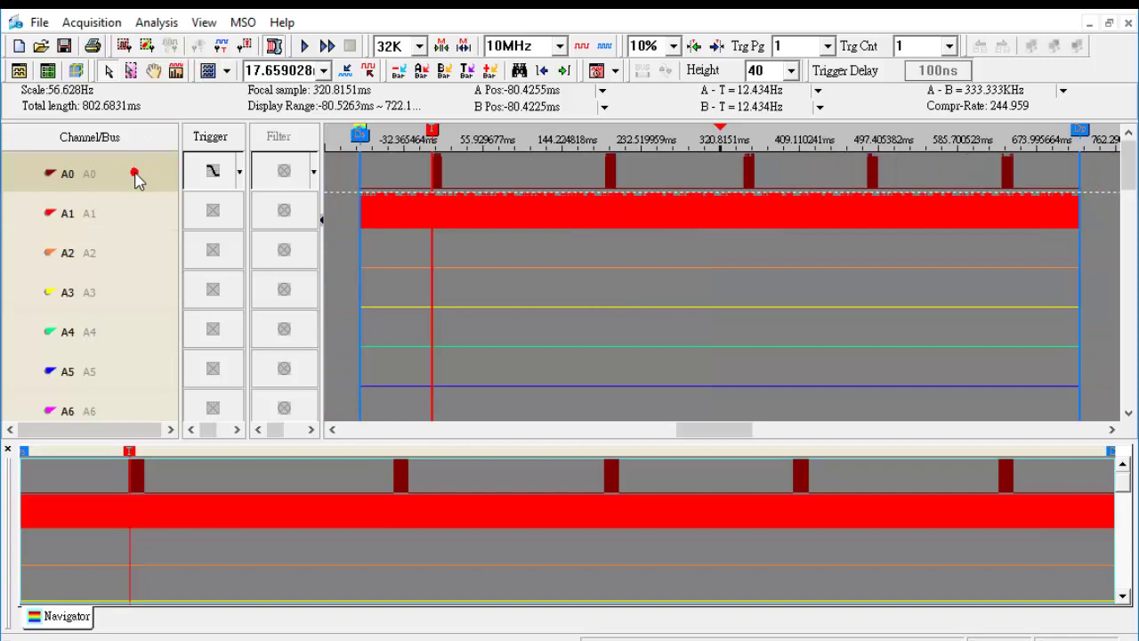
- Group channel A0 into Bus1 and open Bus1's bus properties
right_click(135, 178)
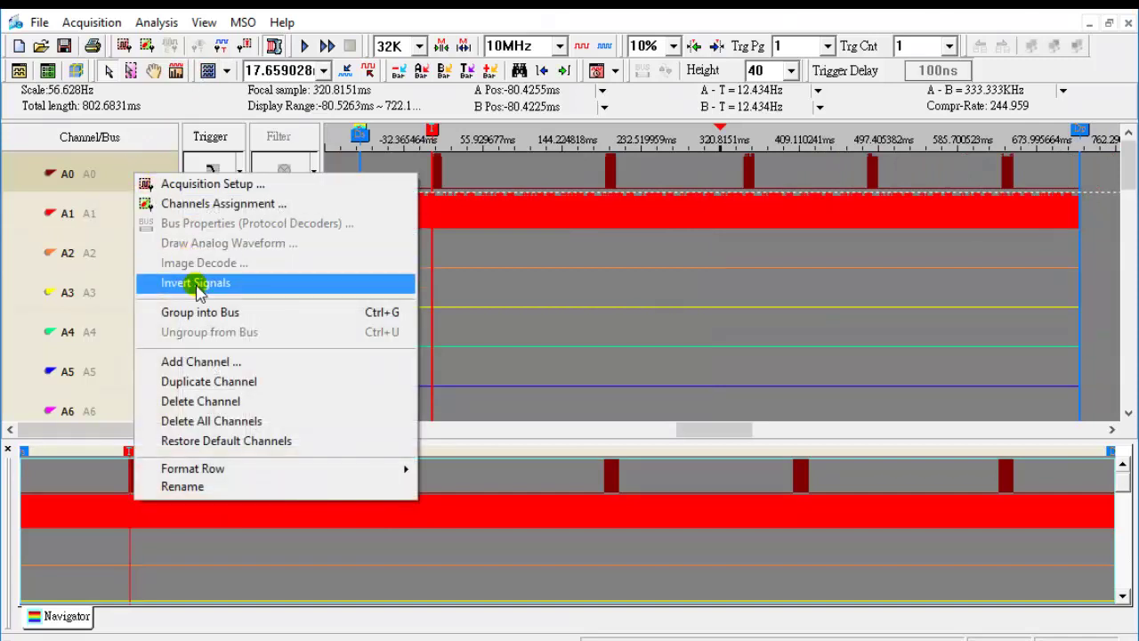
left_click(200, 312)
right_click(133, 170)
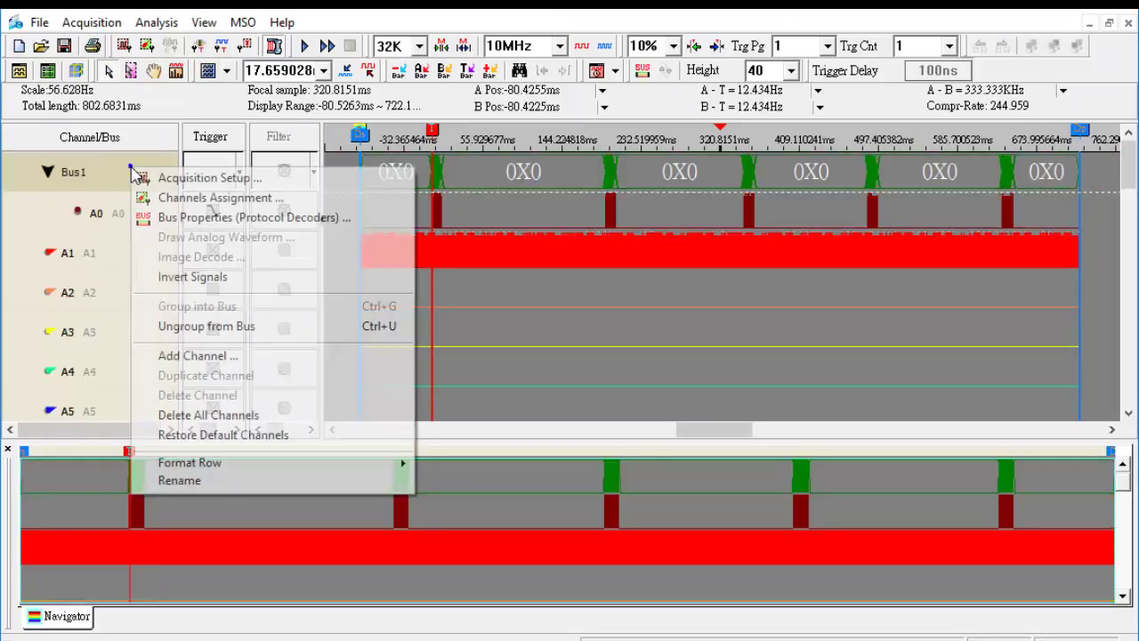
left_click(210, 217)
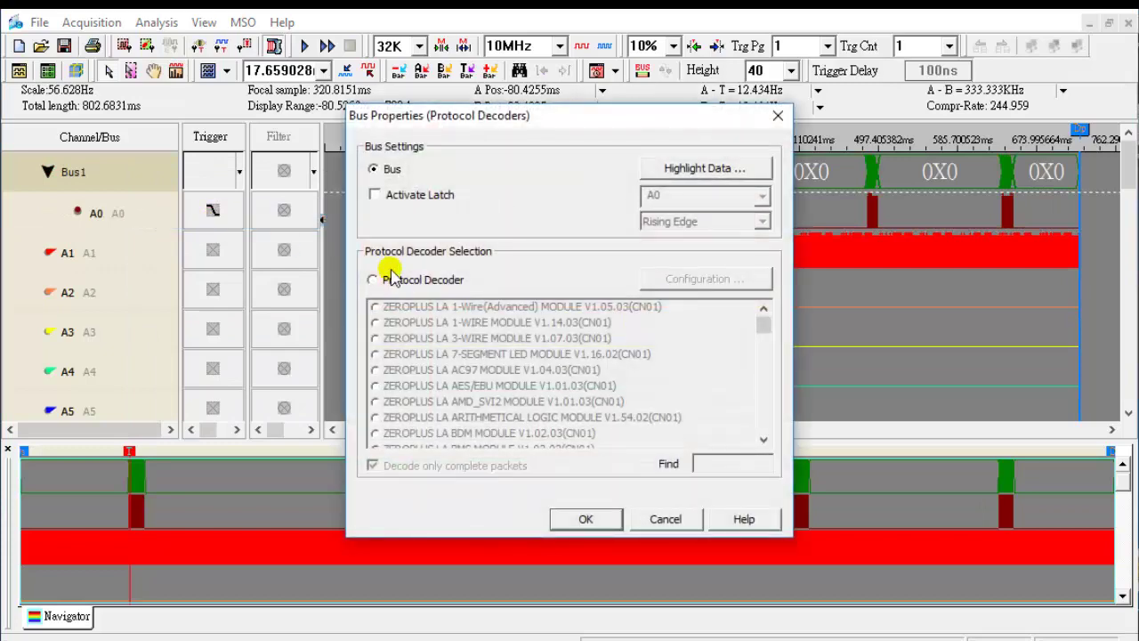
- Select the UART protocol decoder for Bus1 with Data Reverse Decoding enabled
left_click(407, 283)
left_click(715, 464)
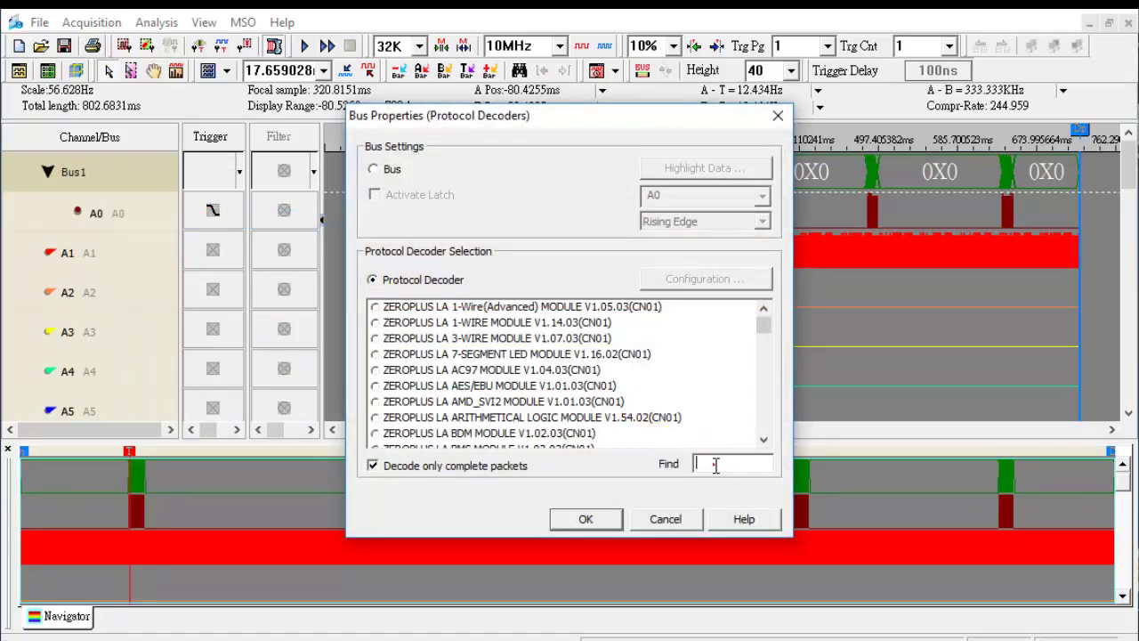
type("uart")
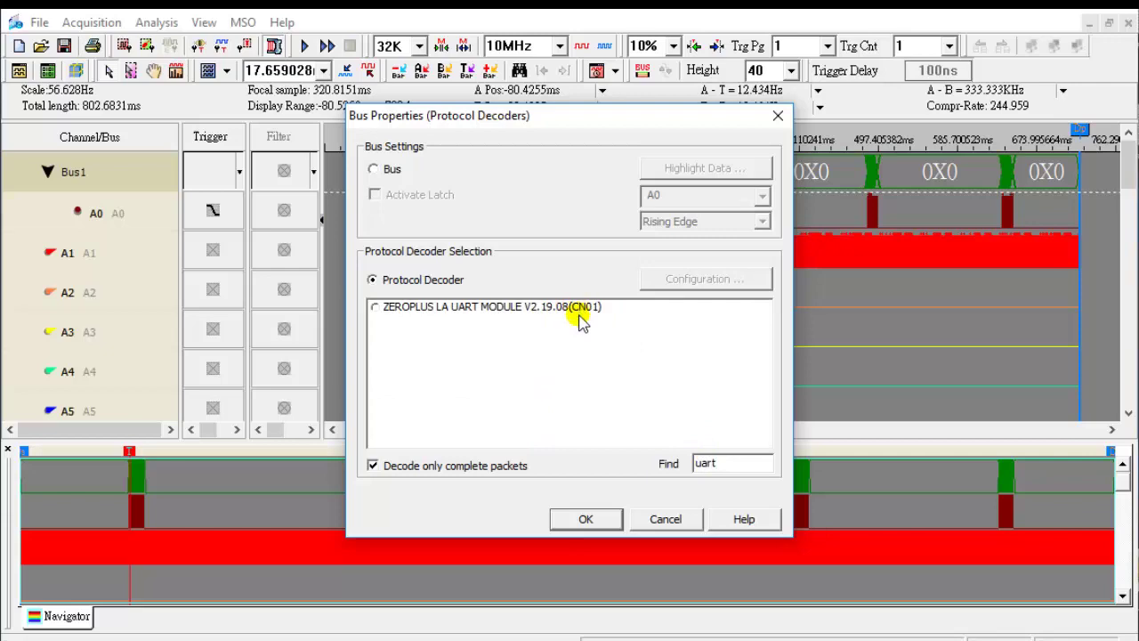
left_click(579, 312)
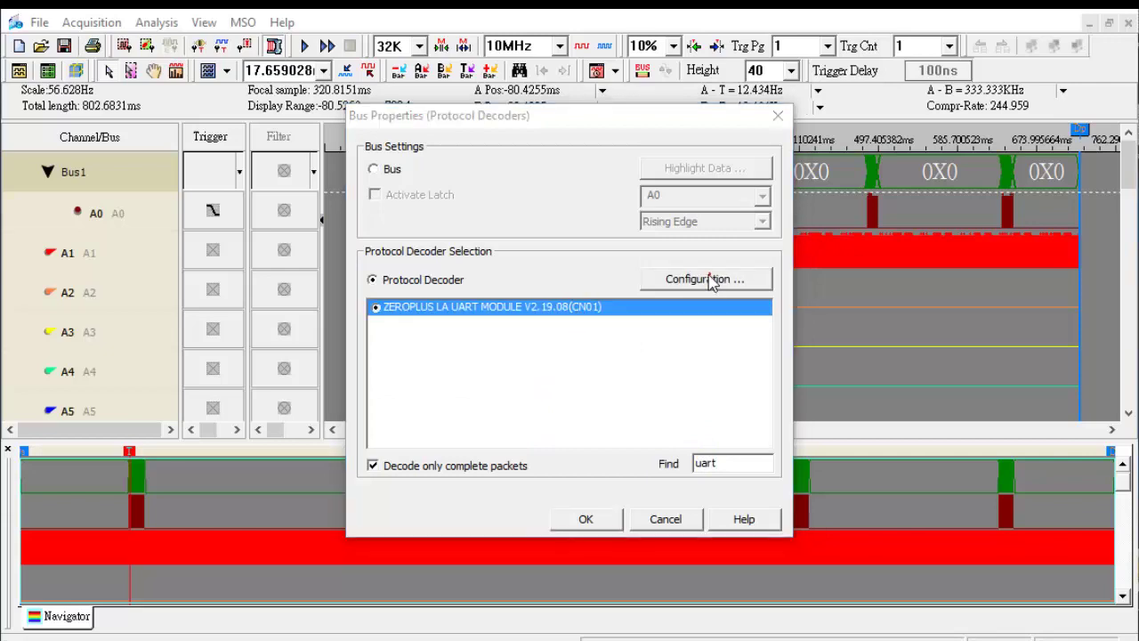
left_click(710, 280)
left_click(505, 333)
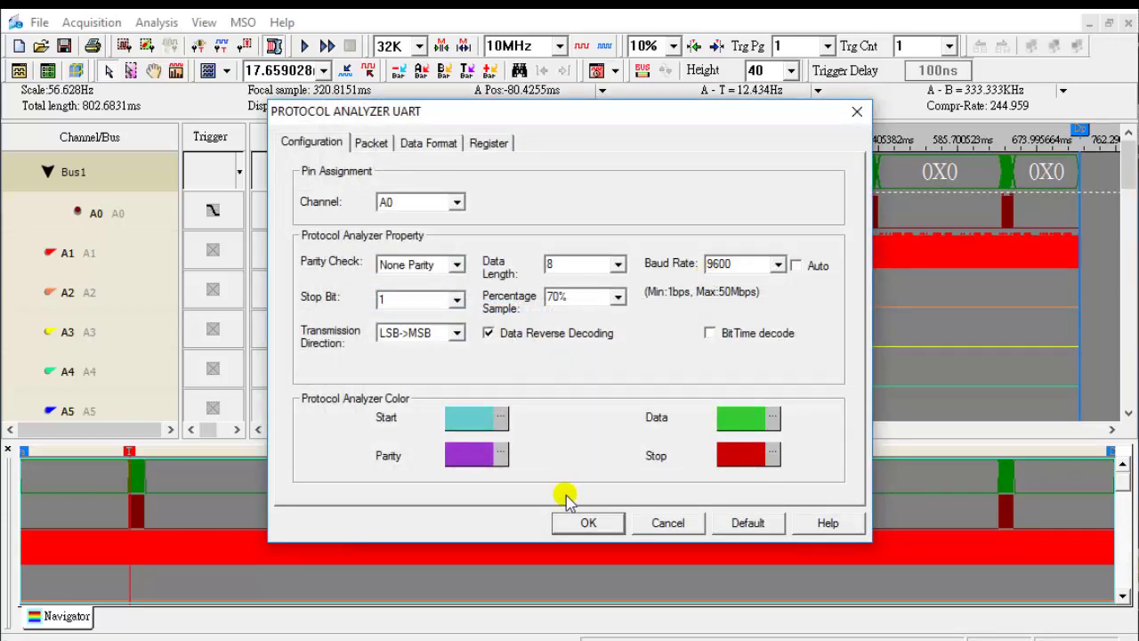
left_click(588, 523)
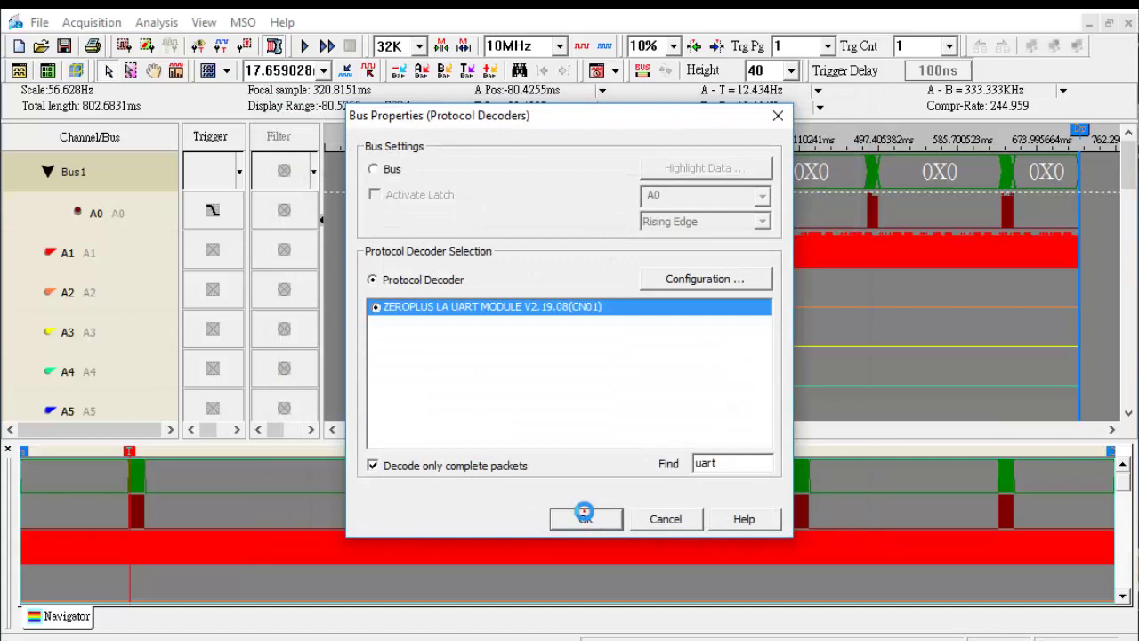
- Apply the decoder, show the bus packet list, and zoom in on bytes 0X82, 0X42, 0XC2
left_click(585, 514)
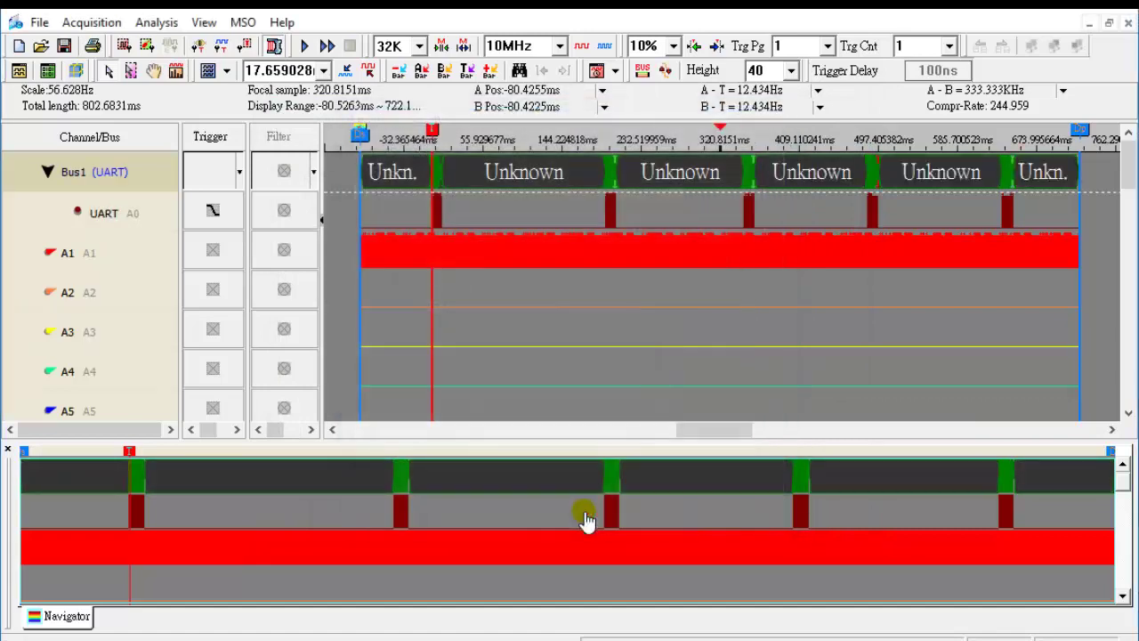
left_click(77, 70)
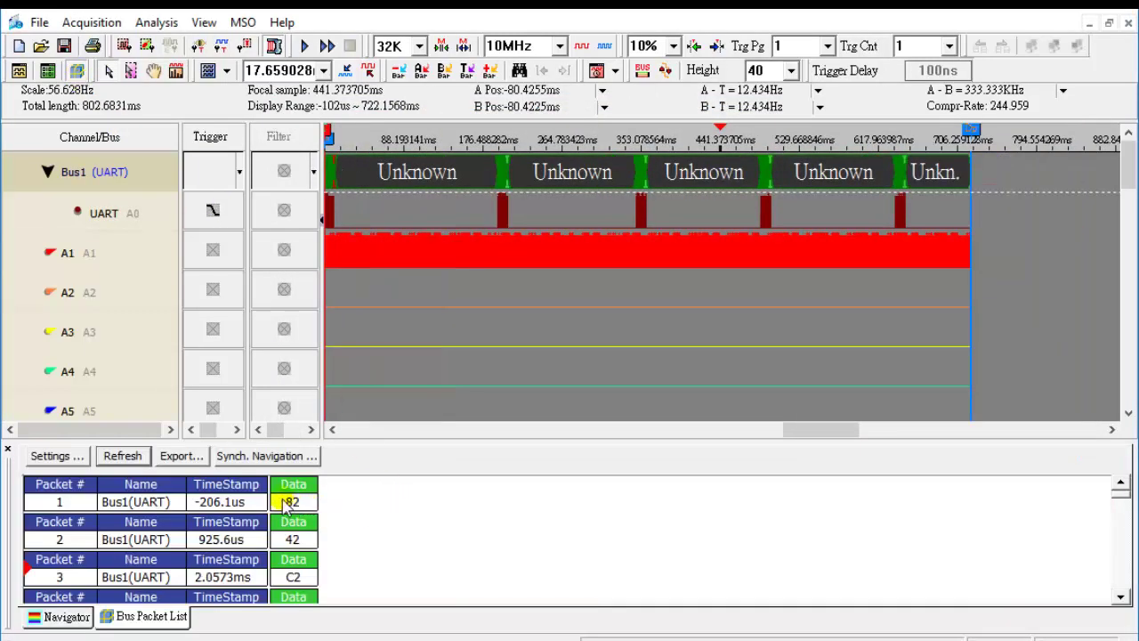
left_click(132, 73)
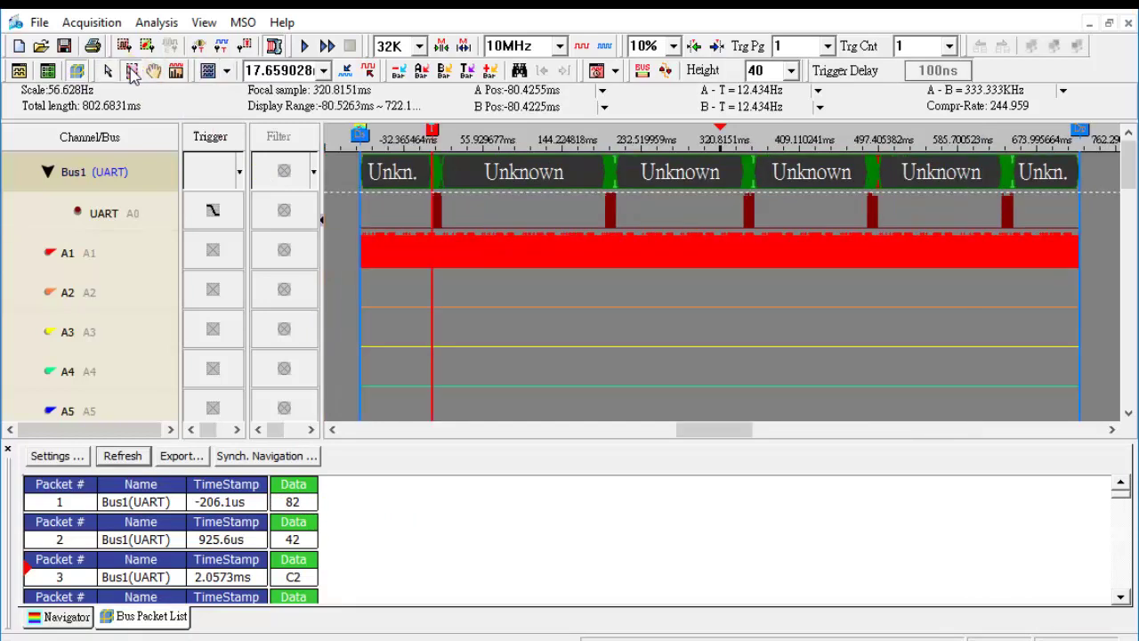
left_click_drag(508, 202, 419, 203)
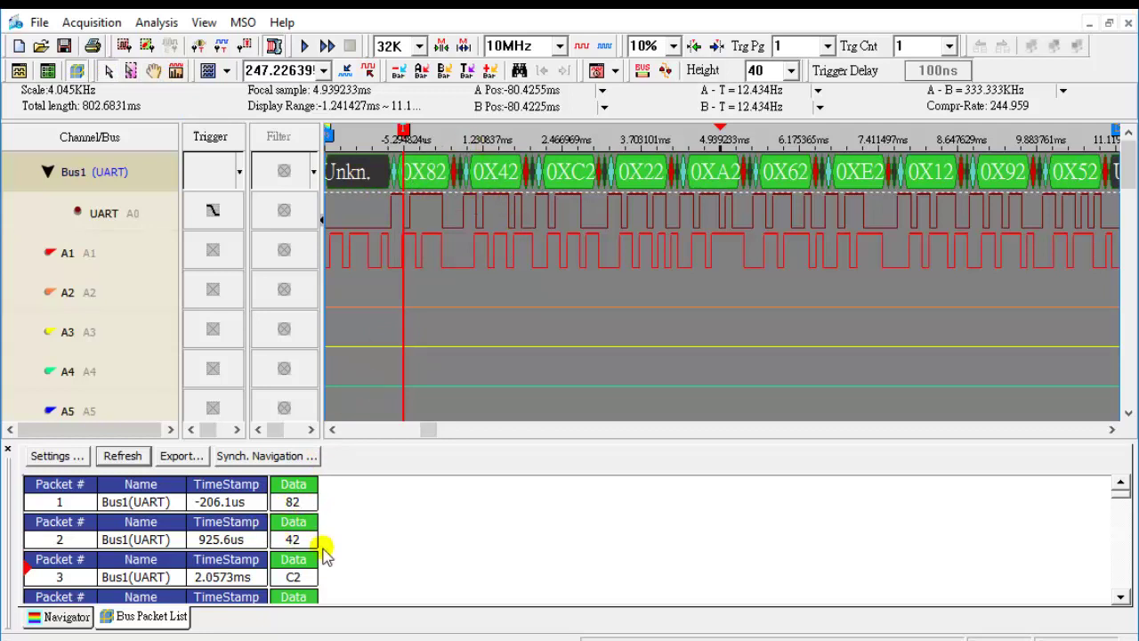
- Synchronize packet list and waveform navigation, then page ahead to packets 25–27 near 352 ms
left_click(276, 458)
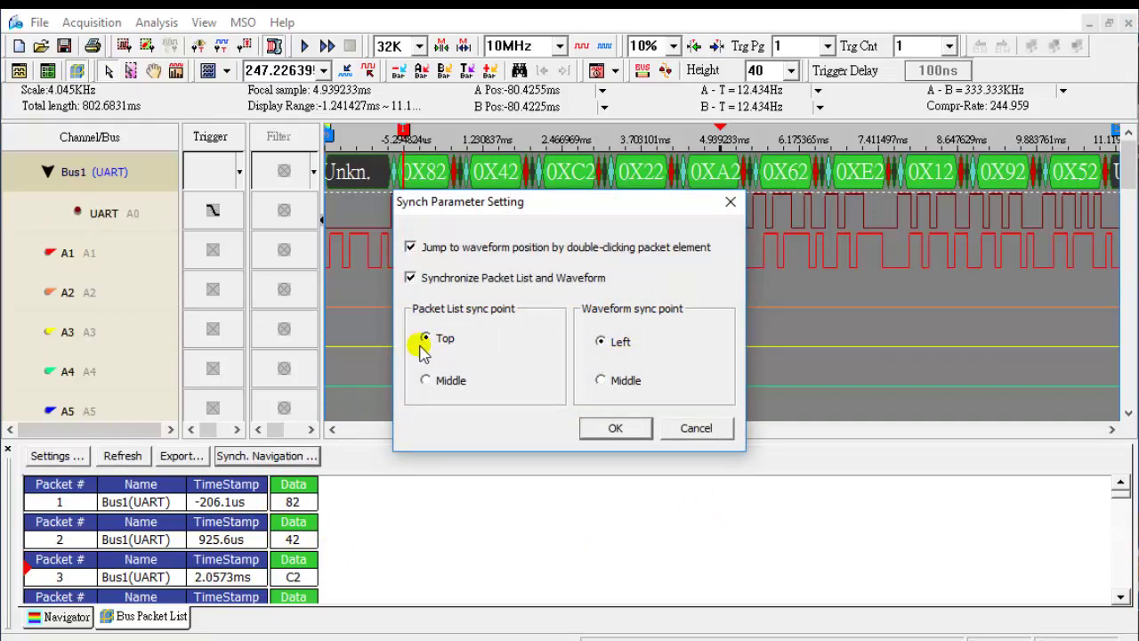
left_click(610, 427)
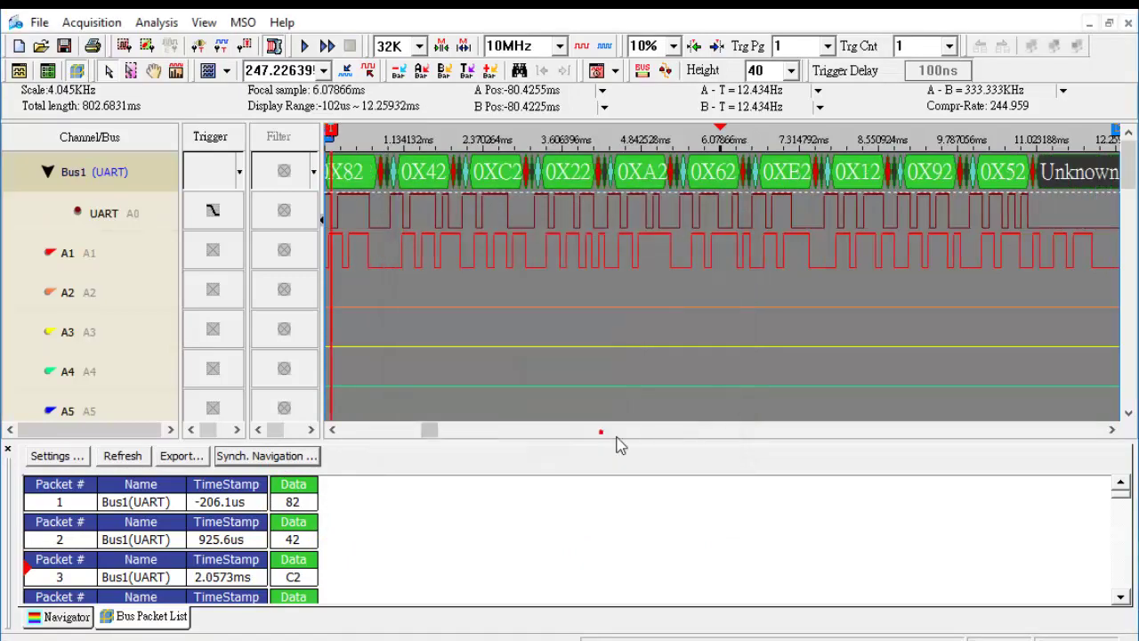
left_click(1123, 577)
left_click(1122, 578)
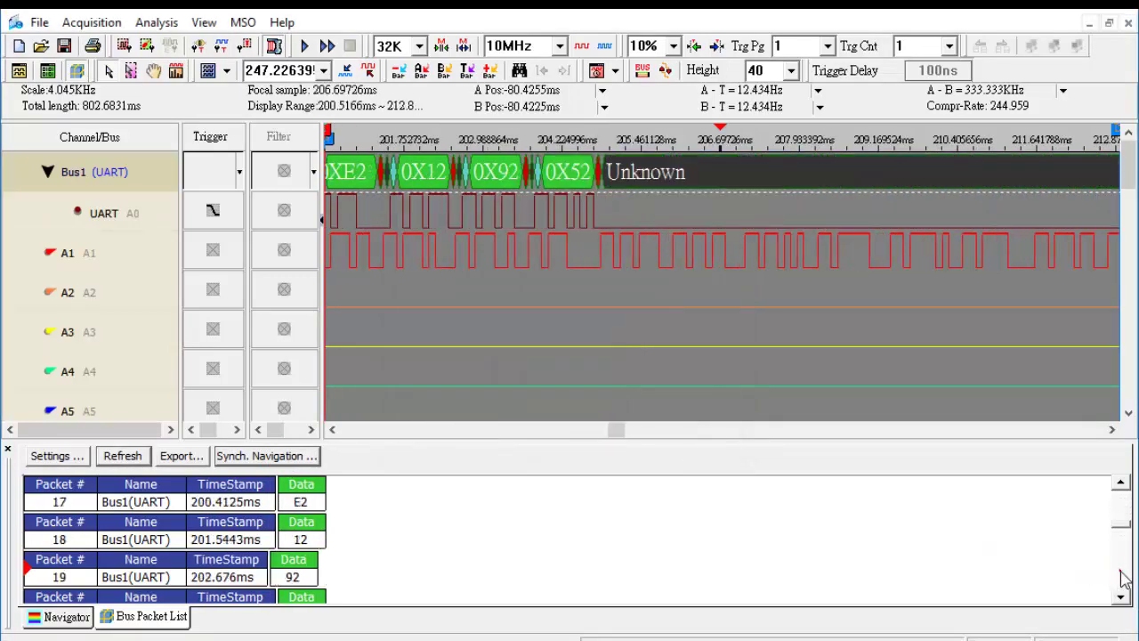
left_click(1122, 577)
left_click(1123, 577)
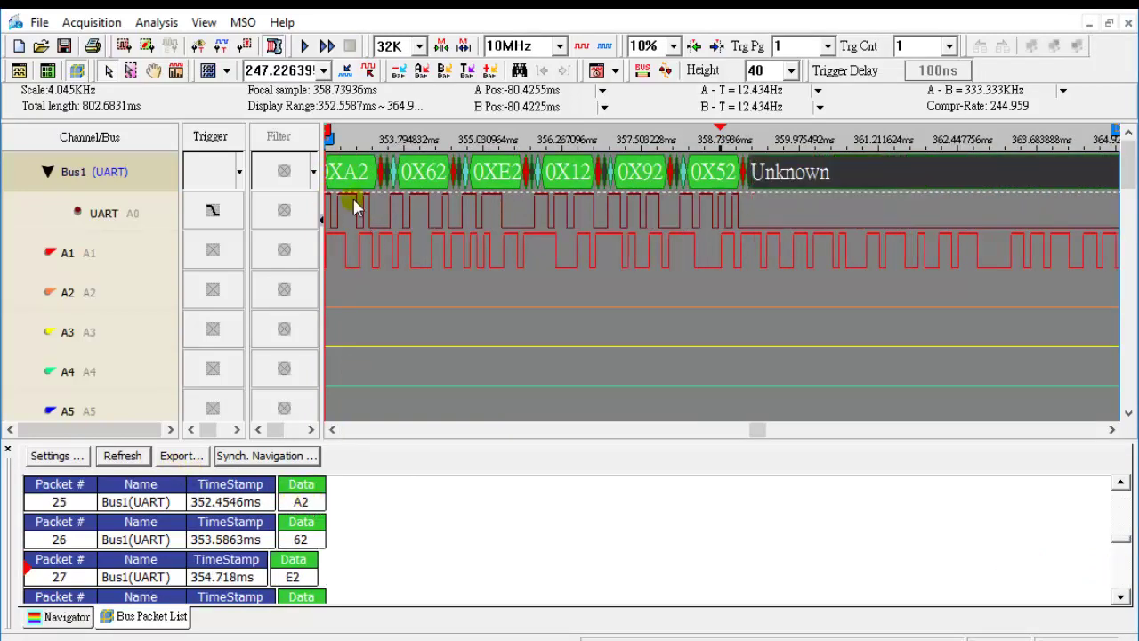
left_click(99, 255)
- Group channel A1 into Bus2 and open Bus2's bus properties
right_click(96, 255)
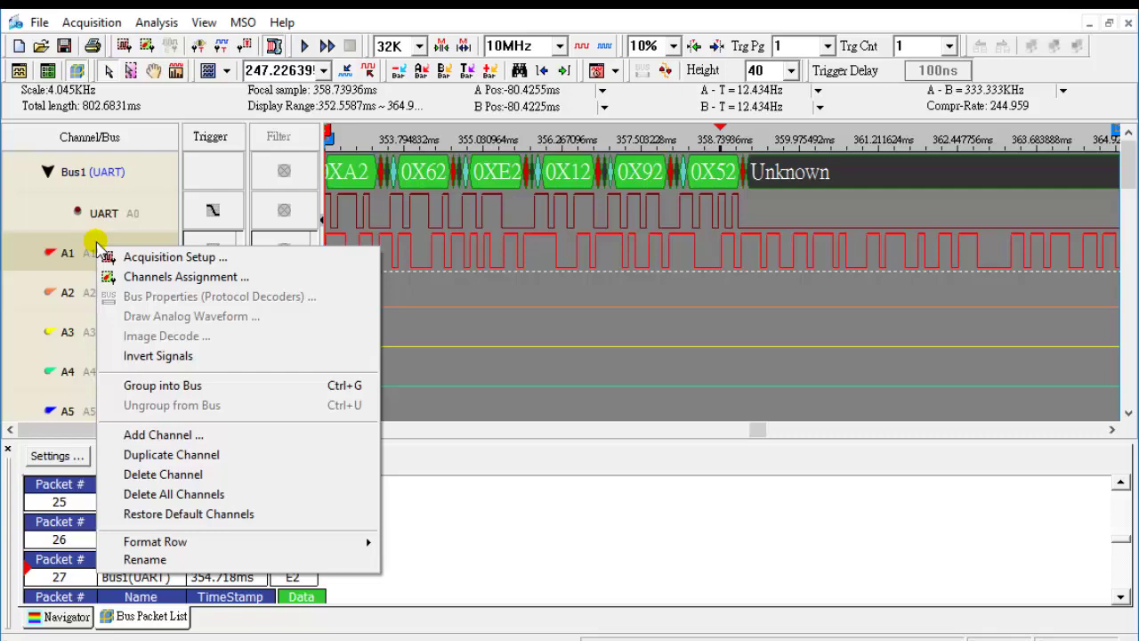
left_click(149, 385)
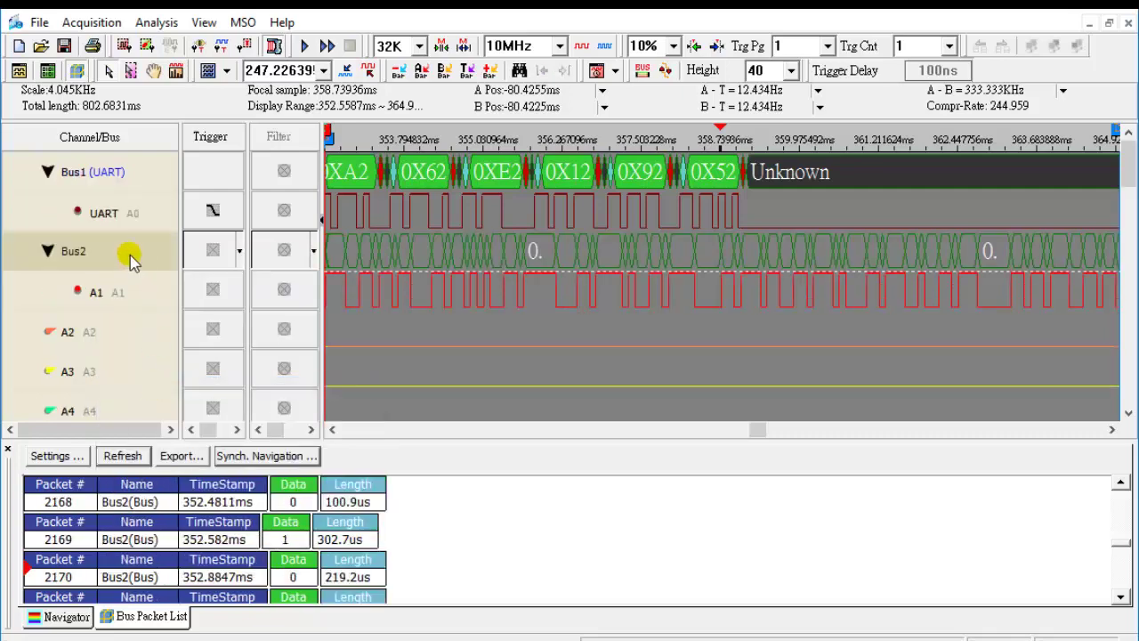
right_click(130, 256)
left_click(205, 308)
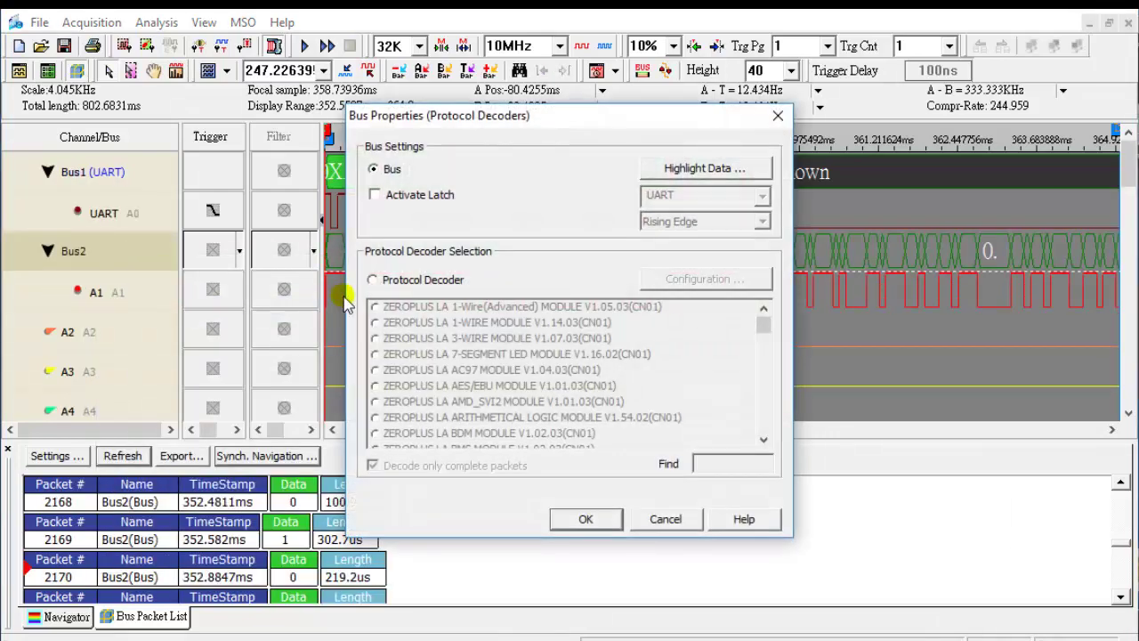
- Choose the UART decoder for Bus2 with automatic baud detection, giving 9643 baud
left_click(373, 279)
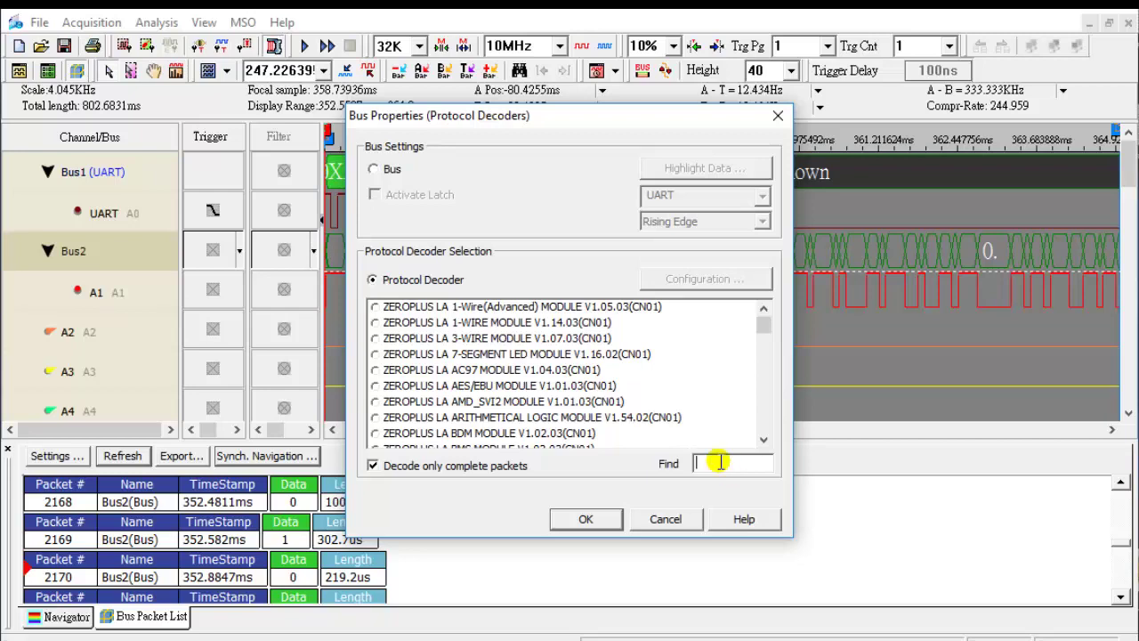
left_click(732, 464)
type("uart")
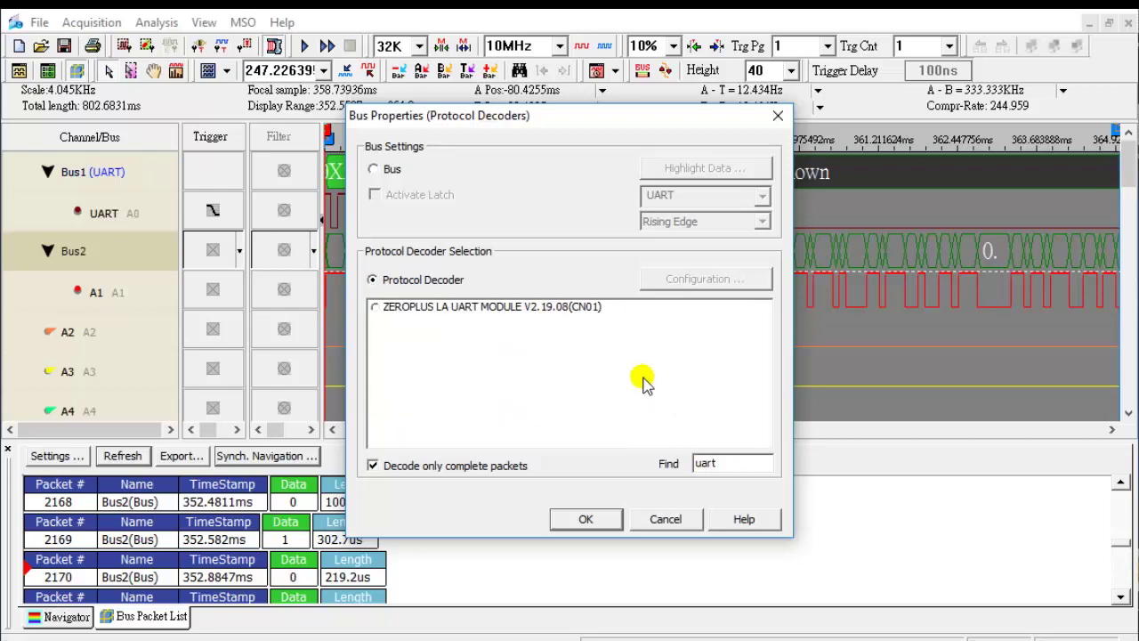
left_click(592, 311)
left_click(761, 281)
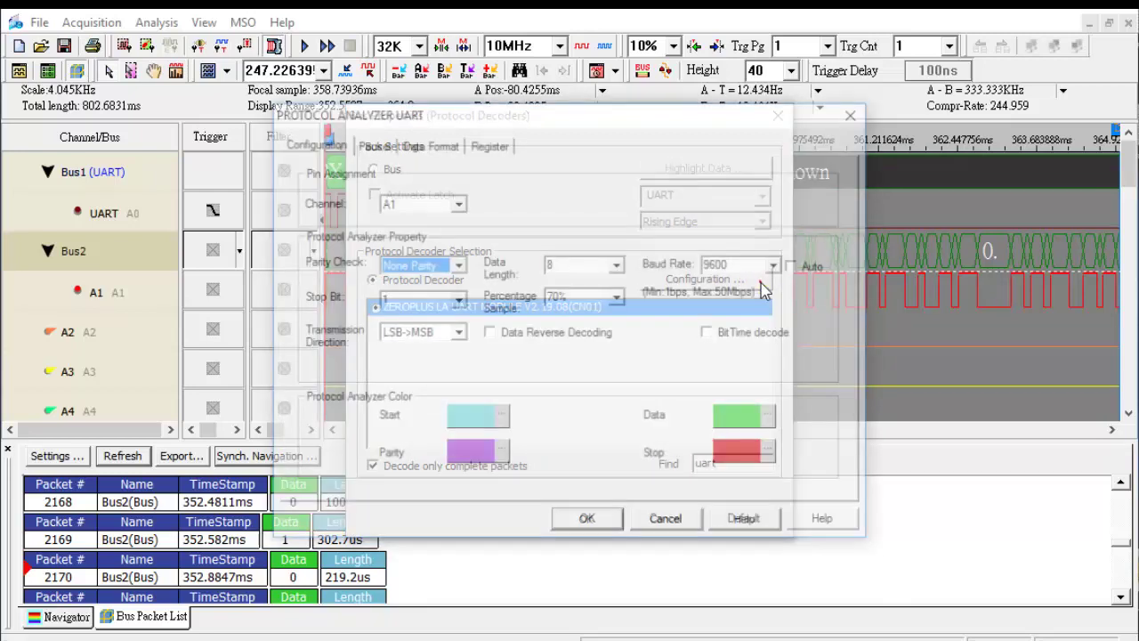
left_click(818, 267)
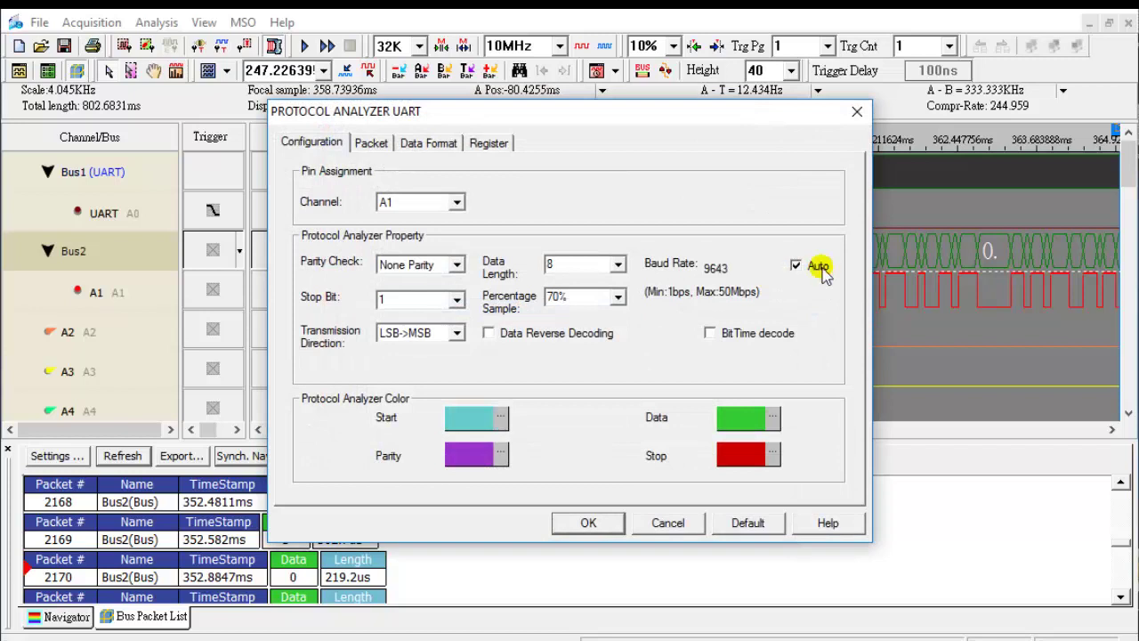
left_click(821, 270)
left_click(822, 269)
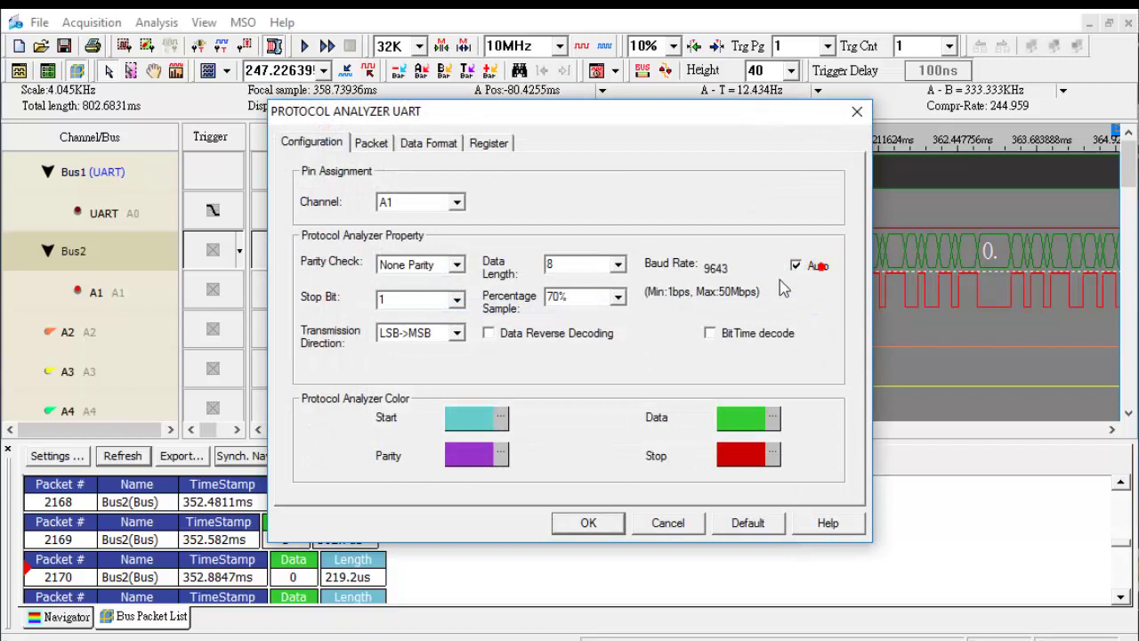
- Apply UART decoding to Bus2 and jump the waveform to packets 1 and 2
left_click(590, 523)
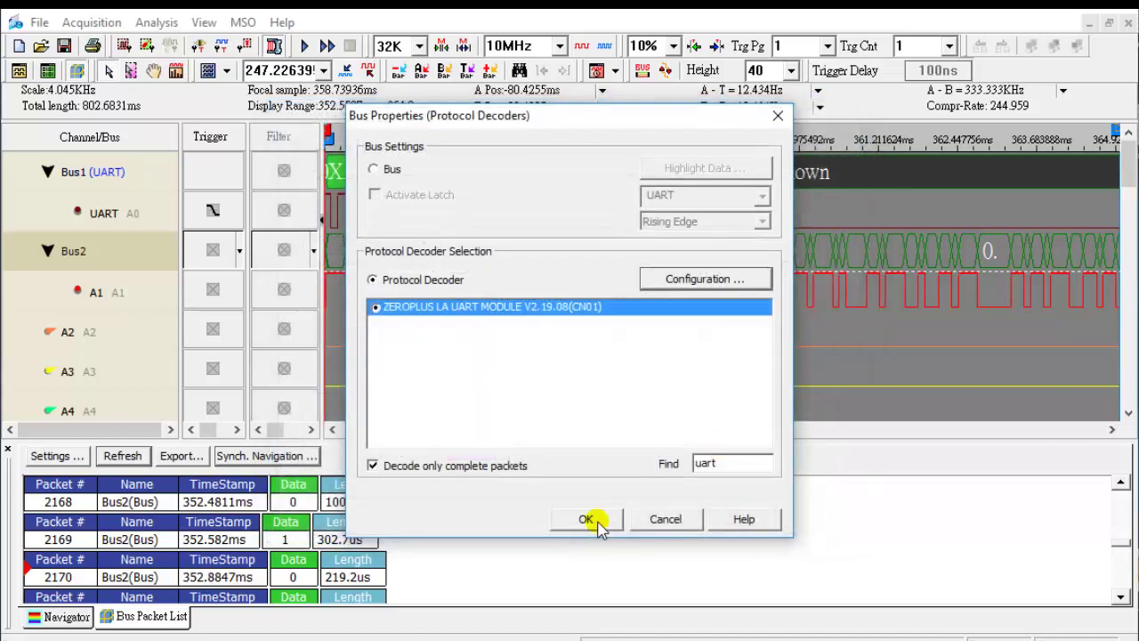
left_click(594, 525)
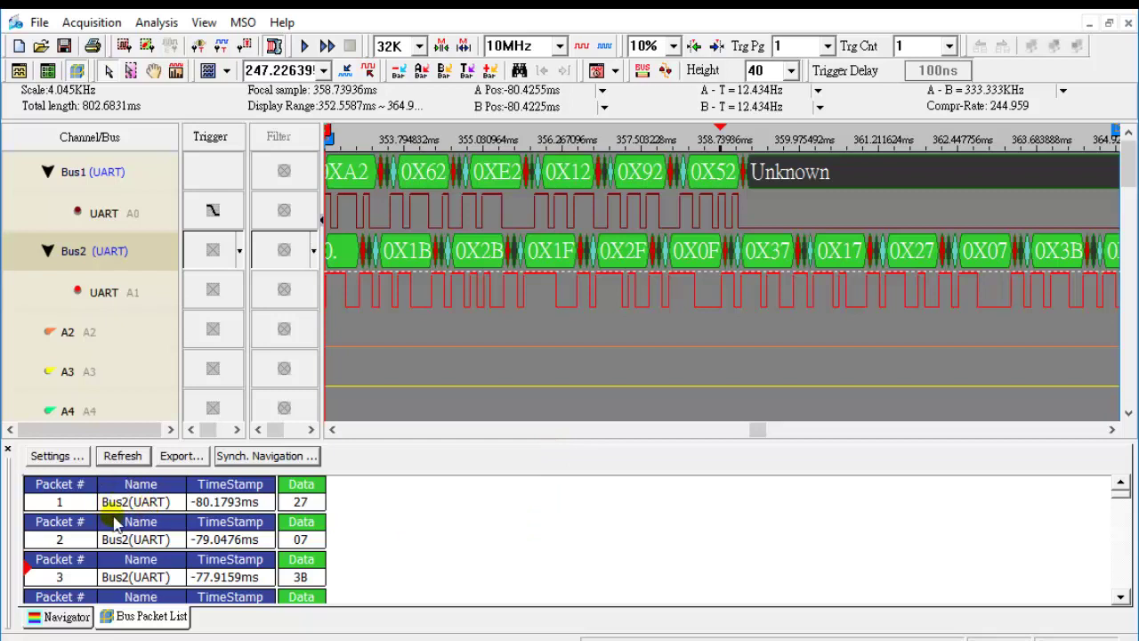
key("Tab")
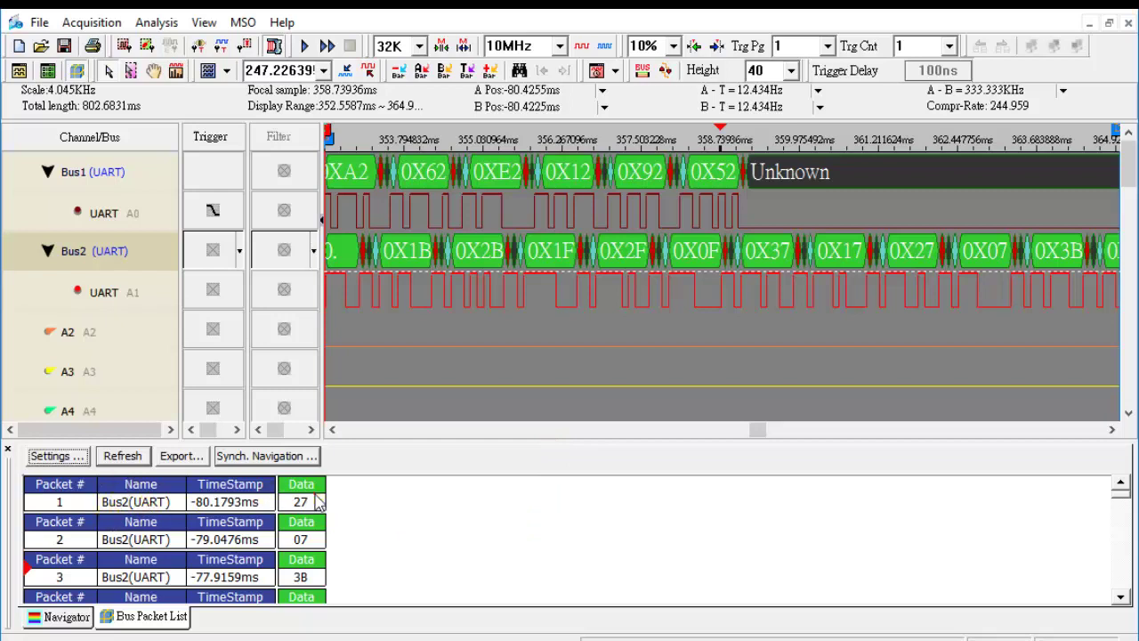
left_click(316, 491)
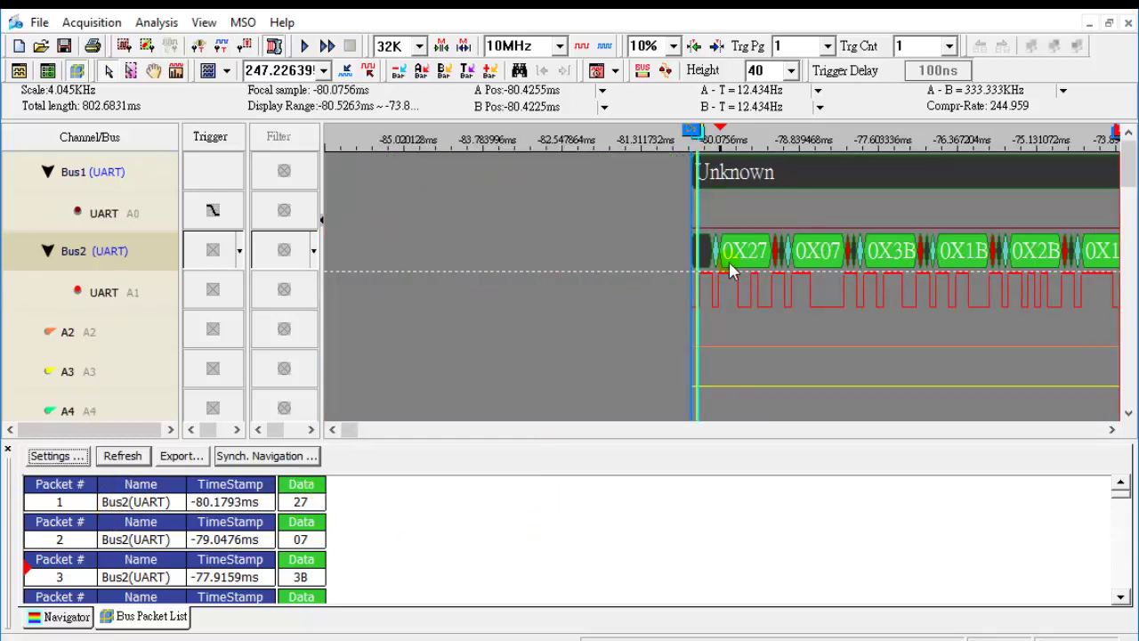
left_click(300, 538)
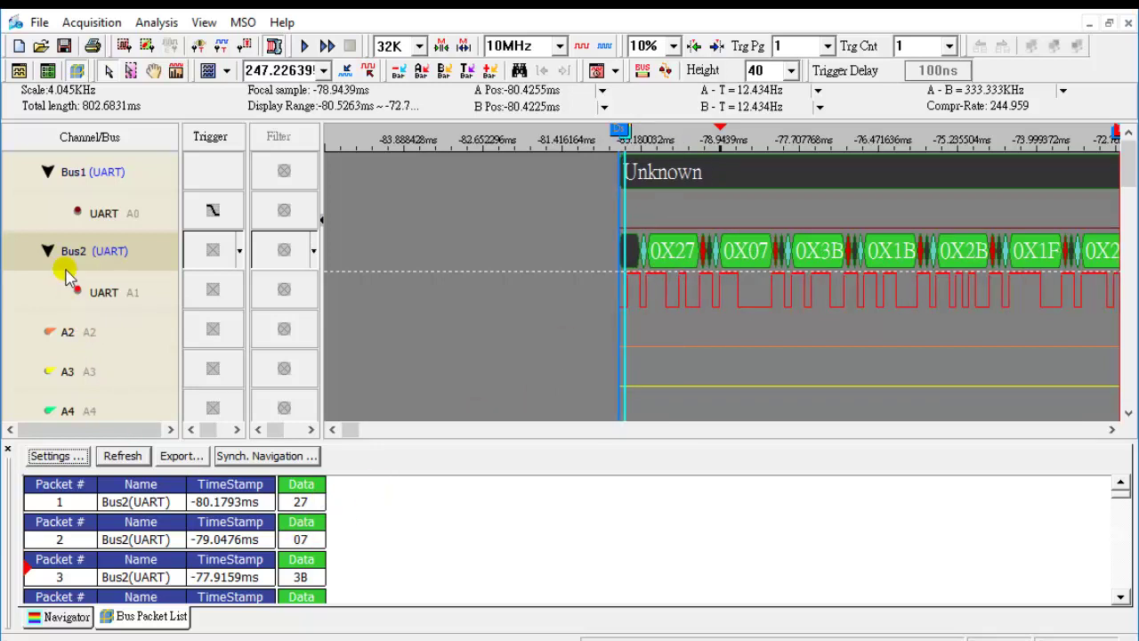
- Exclude Bus2(UART) so the packet list shows only Bus1 packets
left_click(60, 454)
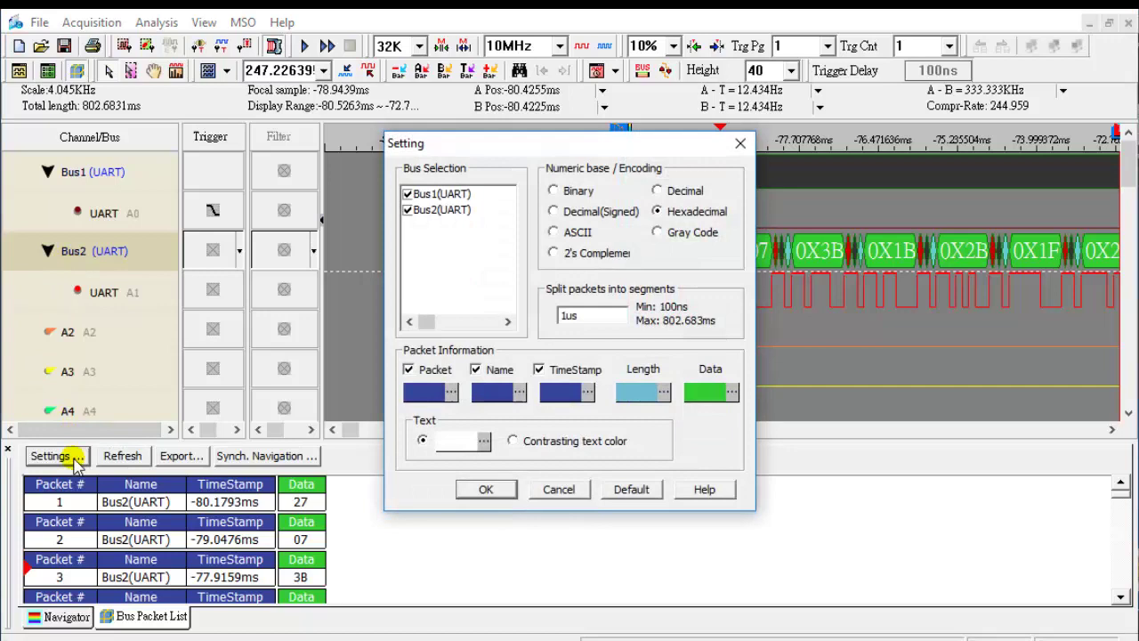
left_click(408, 211)
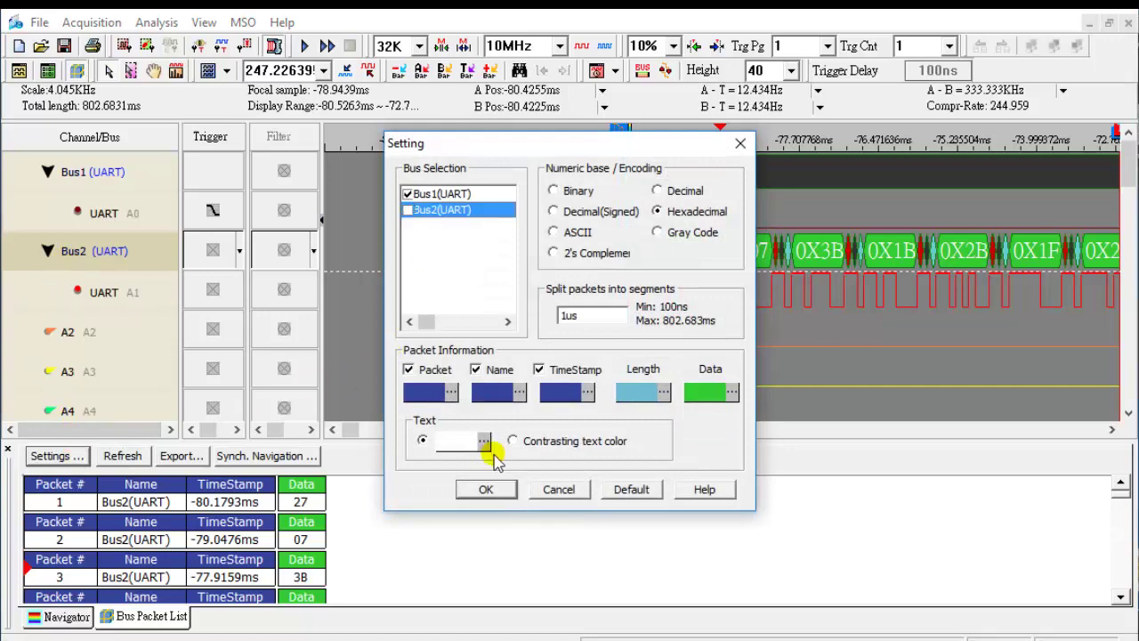
left_click(485, 488)
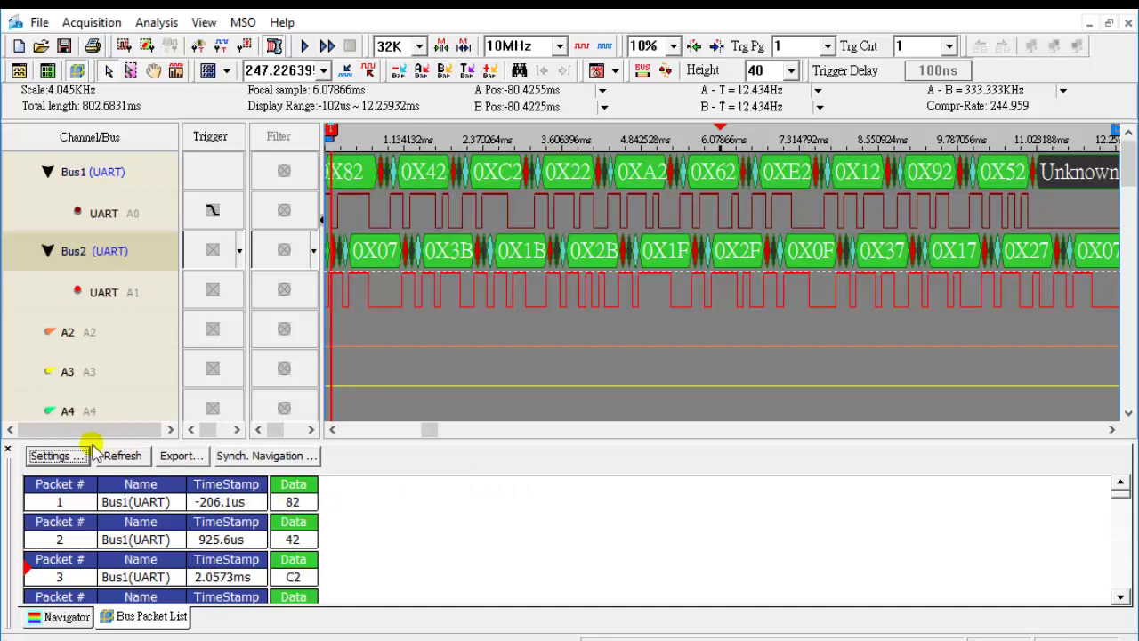
- Re-include Bus2(UART) so its packets 27, 07, 3B appear in the list
left_click(55, 455)
left_click(408, 210)
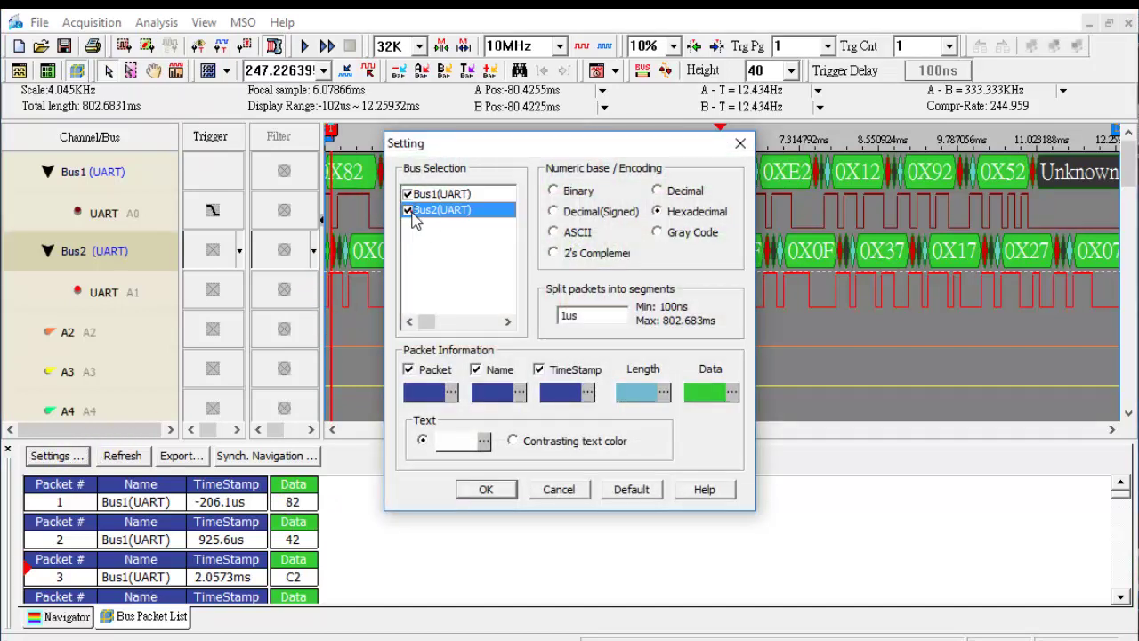
left_click(485, 490)
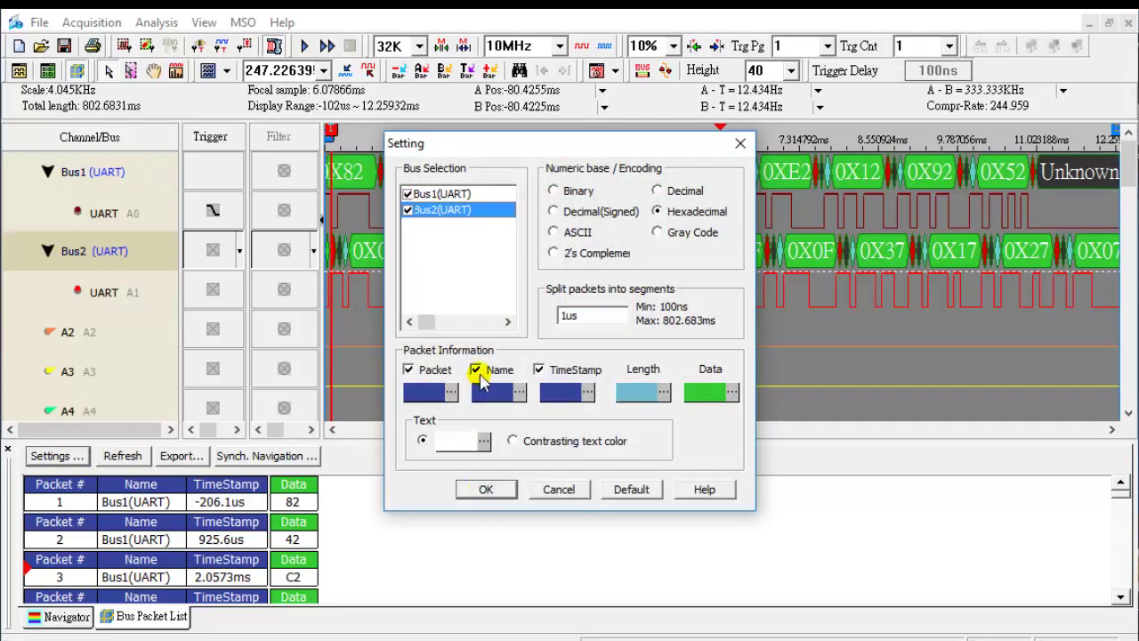
left_click(486, 490)
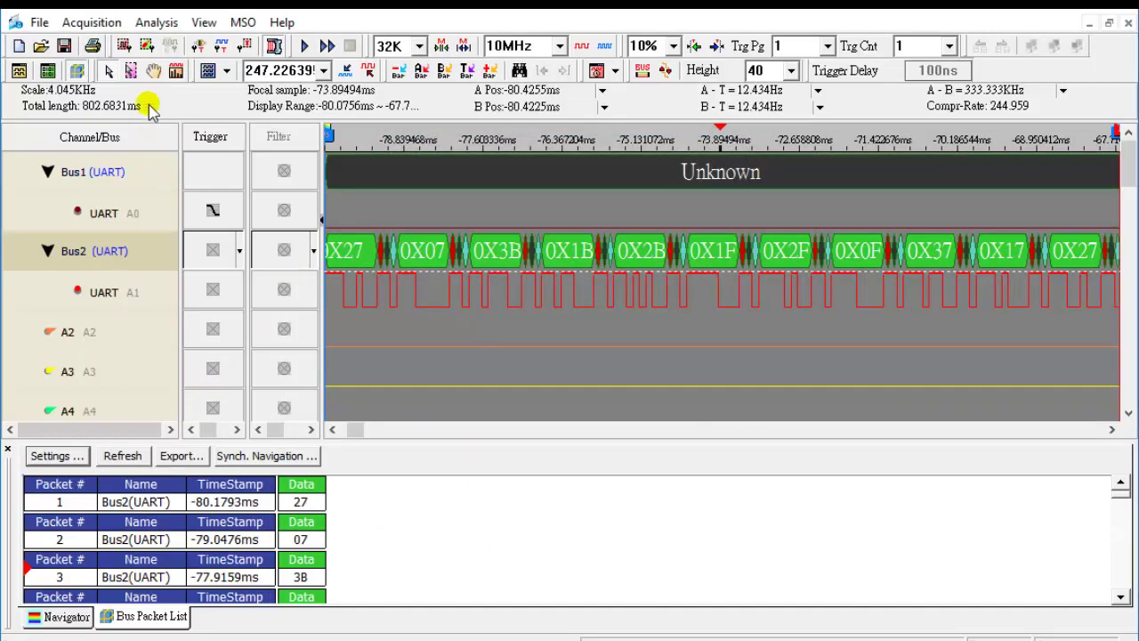
left_click(149, 24)
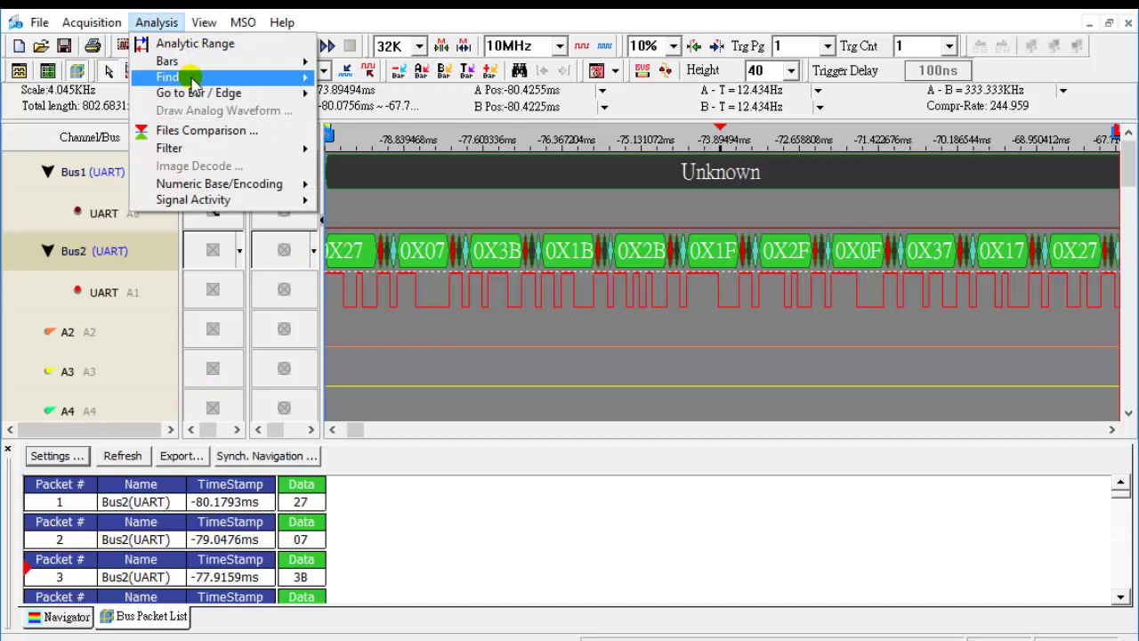
mouse_move(167, 77)
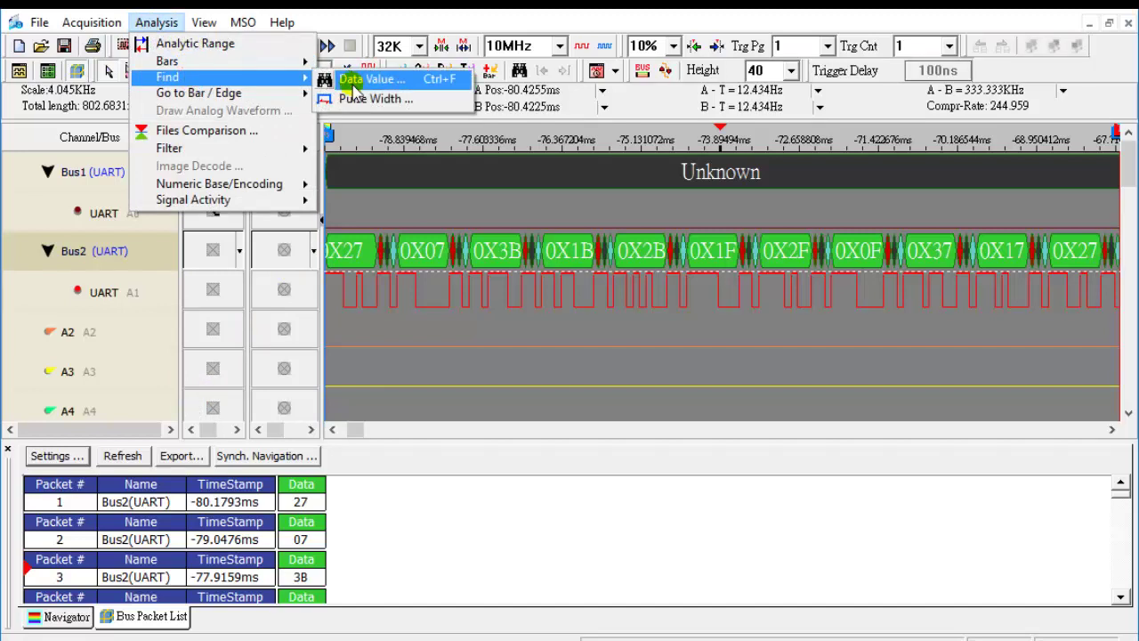
- Search Bus2's Data field by value, counting 0 matches for B0
left_click(353, 84)
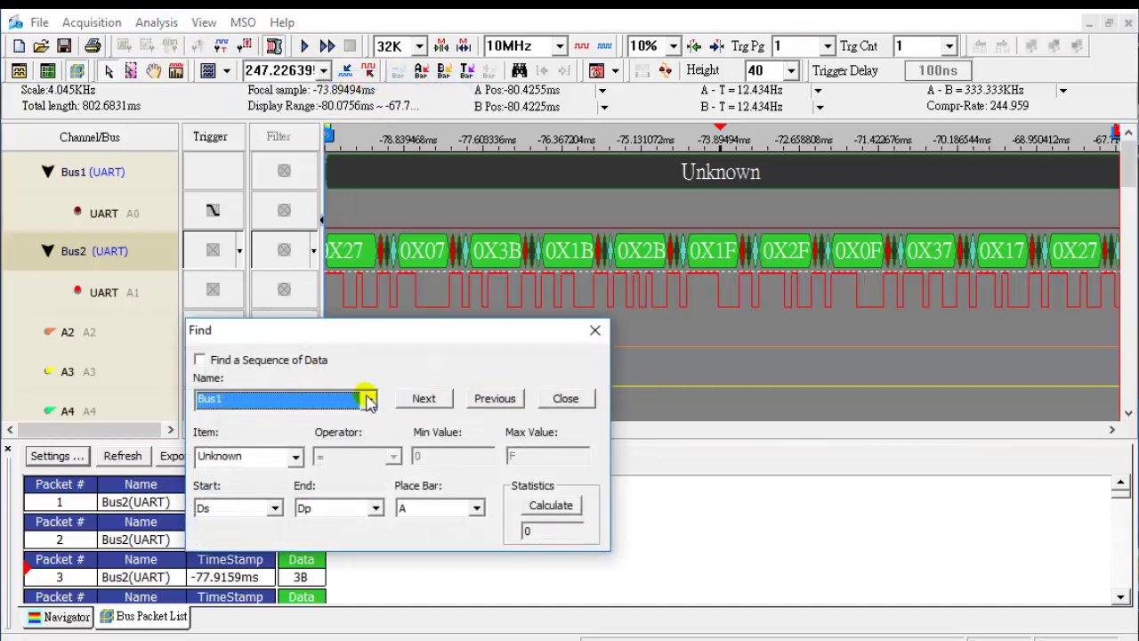
left_click(368, 402)
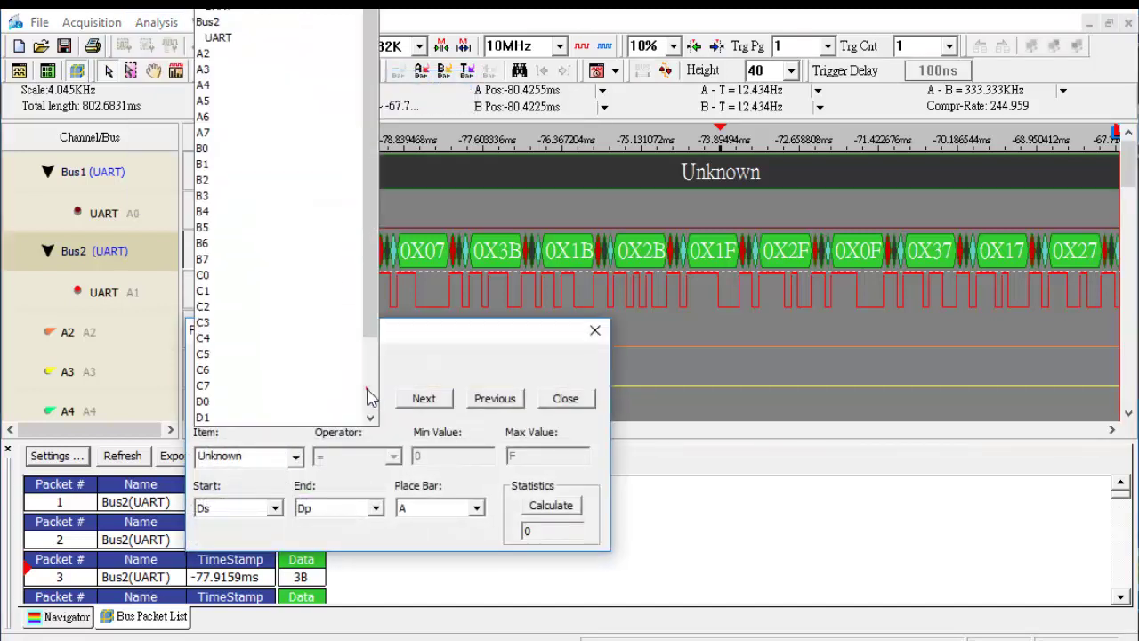
left_click(233, 24)
left_click(296, 457)
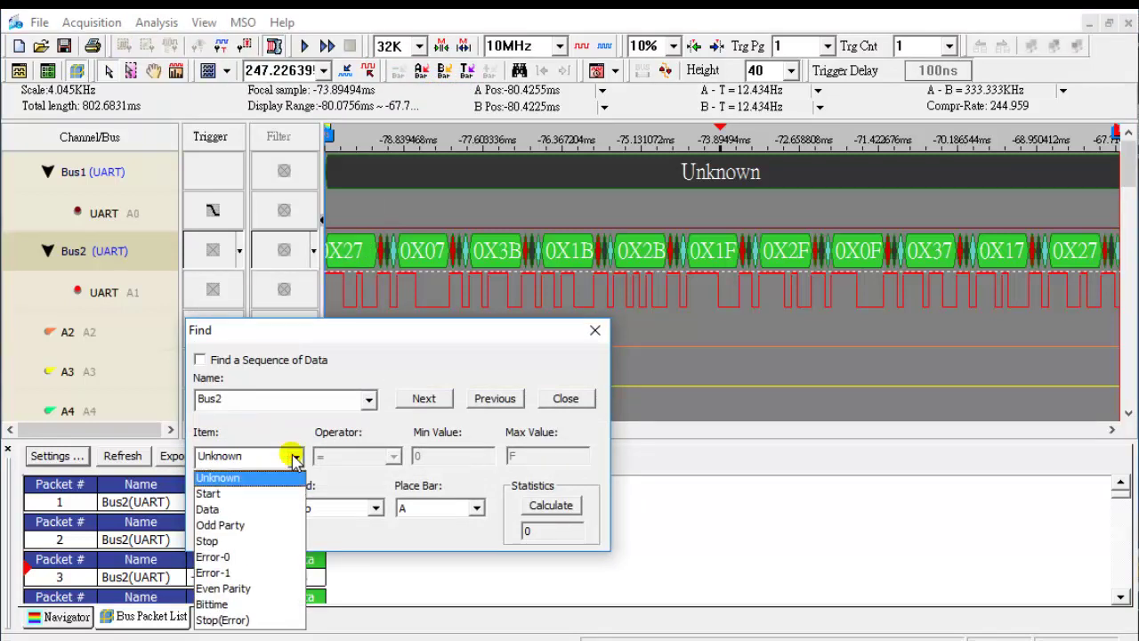
left_click(257, 509)
left_click(451, 456)
type("B")
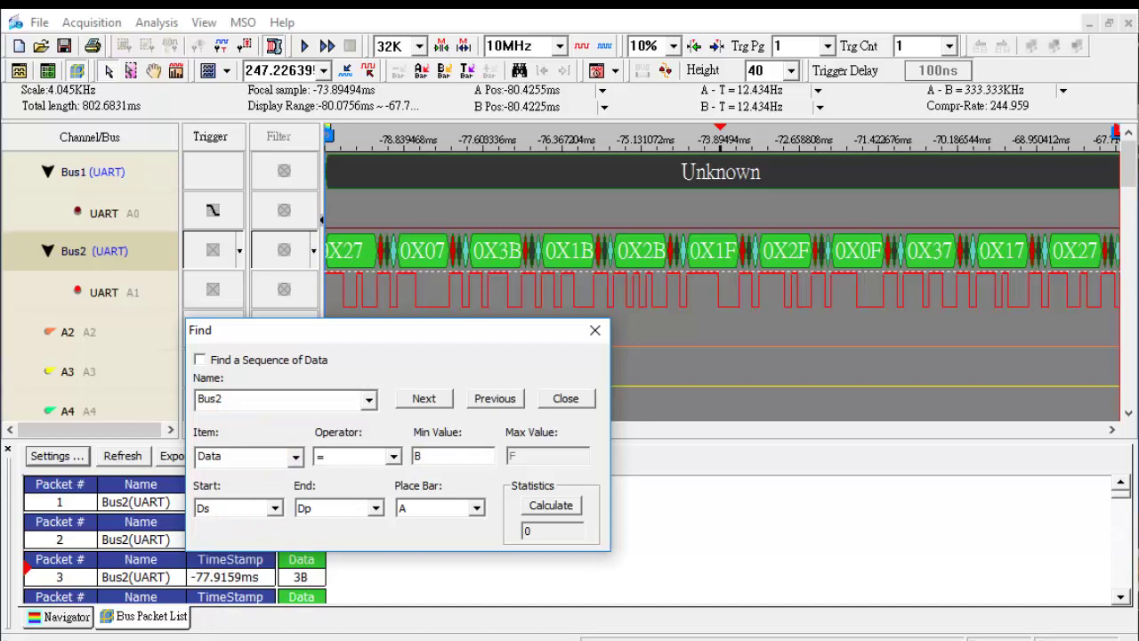
left_click(573, 509)
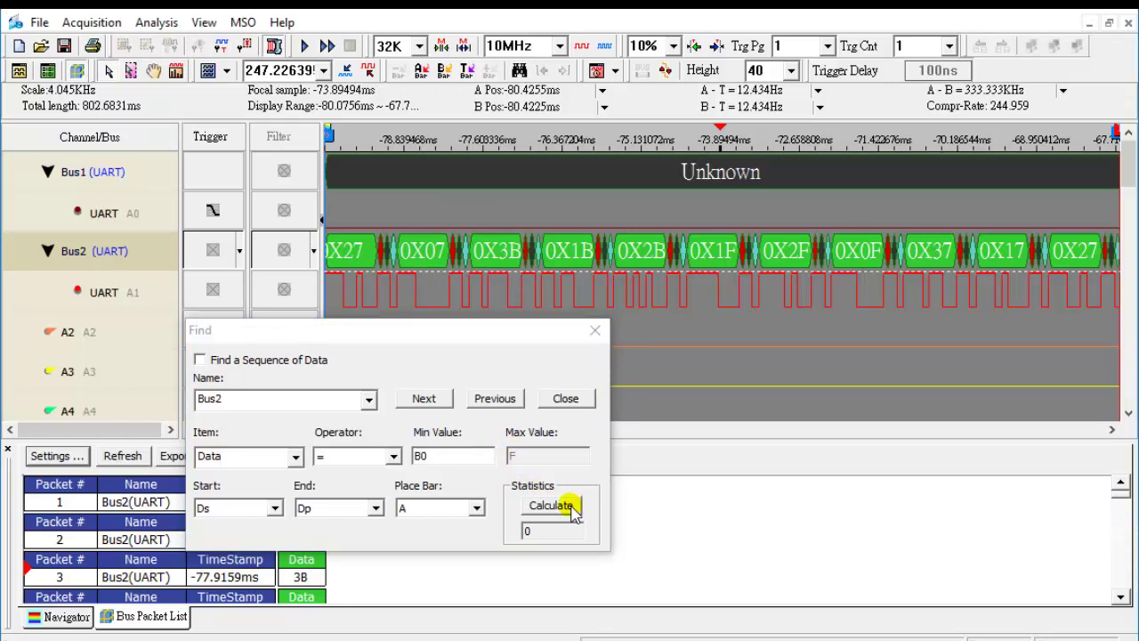
- Change the search value to 3B and count 71 matching Bus2 packets
double_click(442, 457)
type("3")
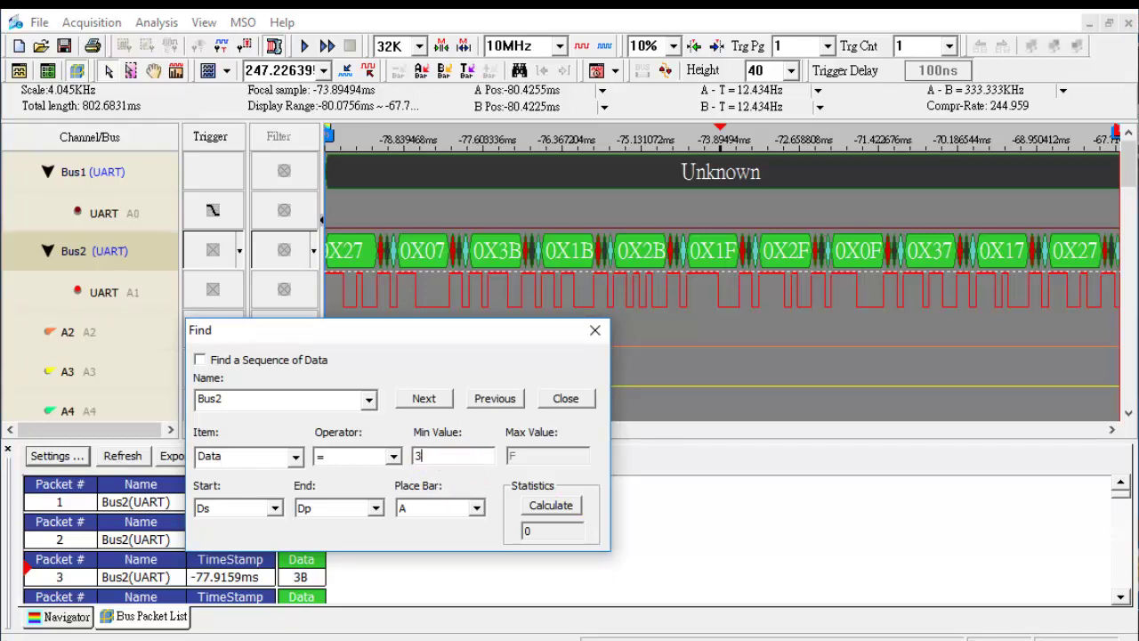
type("B")
left_click(552, 505)
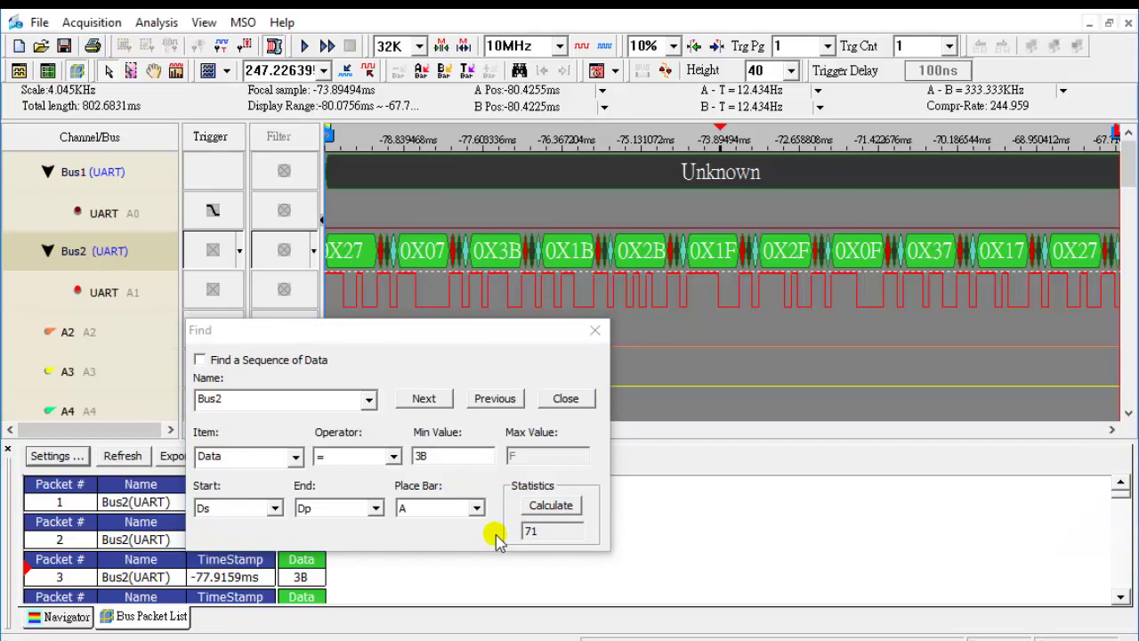
- Step through 3B matches to packet 59 at -14.5331 ms, then close the search
left_click(425, 398)
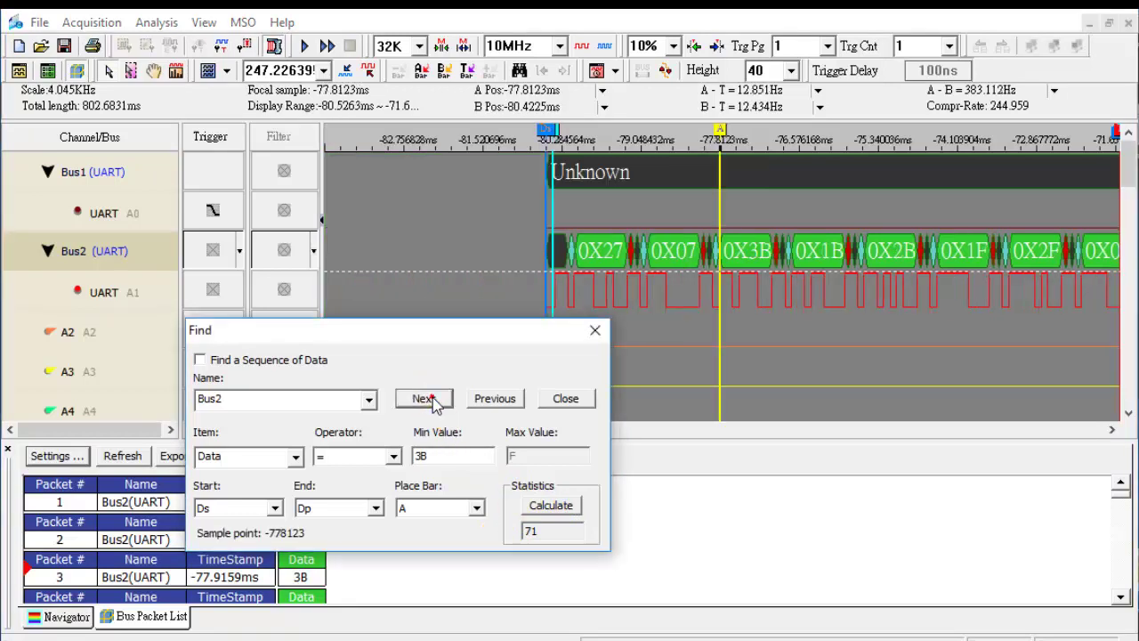
left_click(426, 399)
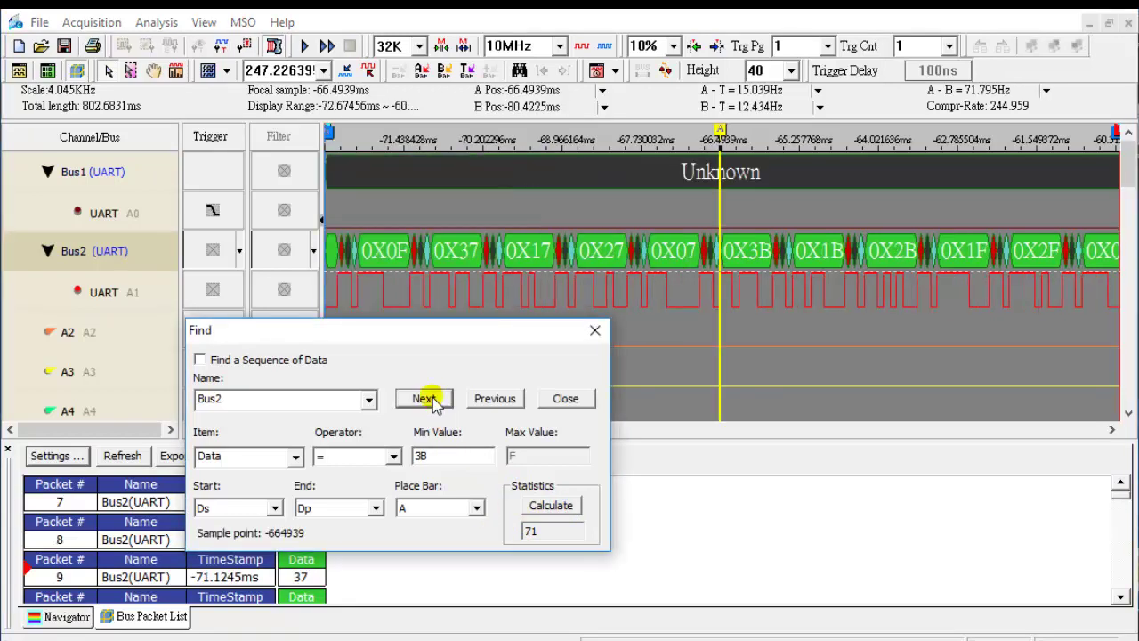
left_click(435, 404)
left_click(435, 404)
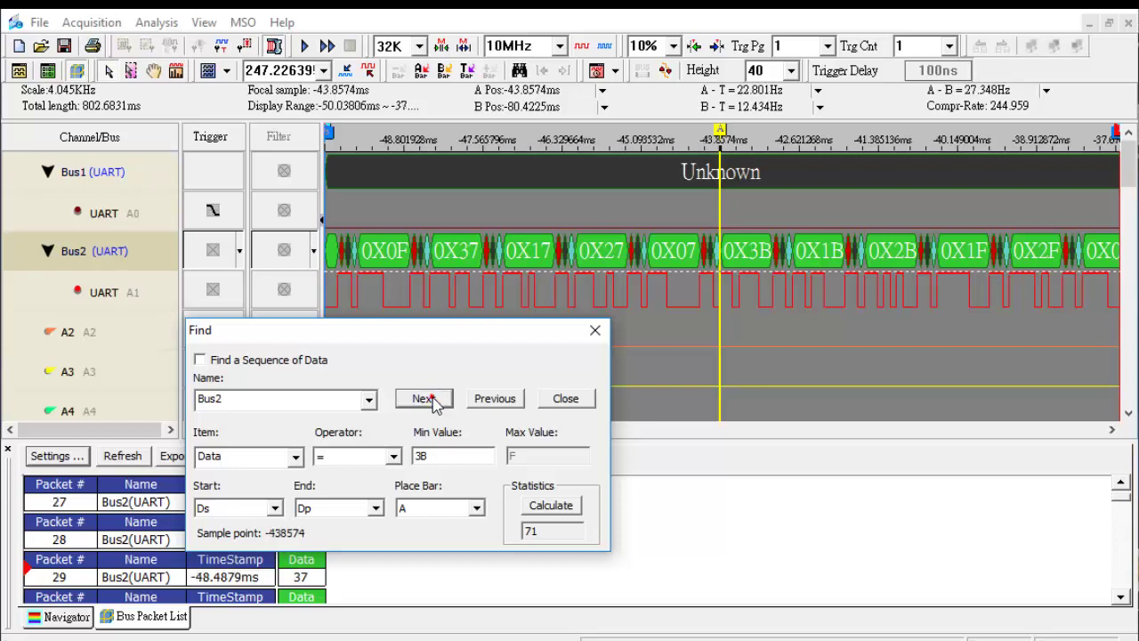
left_click(435, 403)
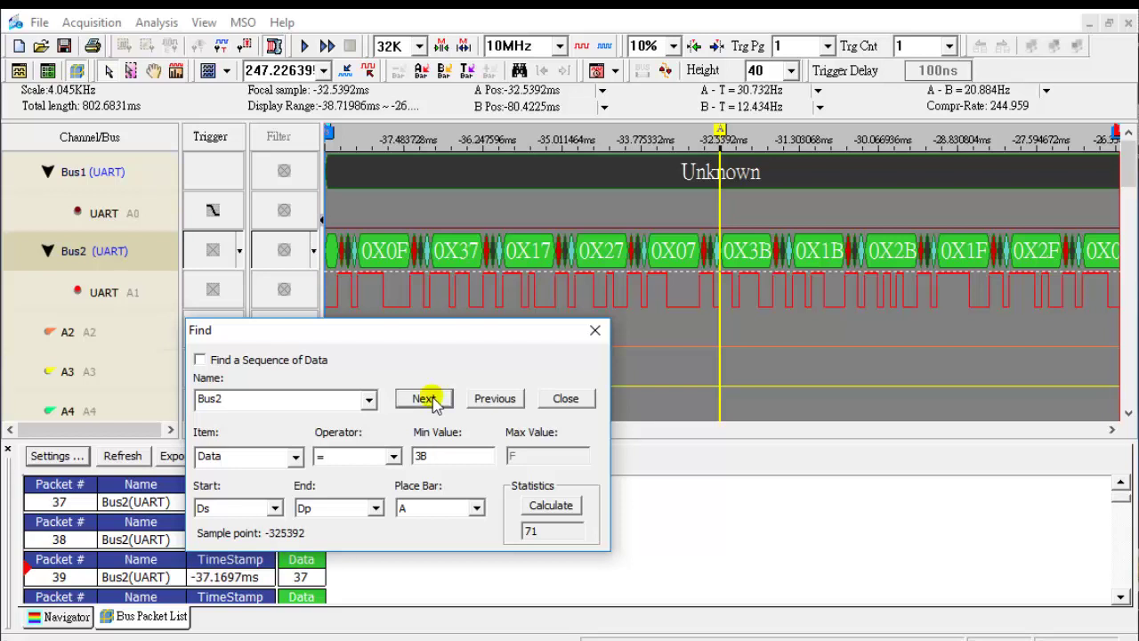
left_click(436, 403)
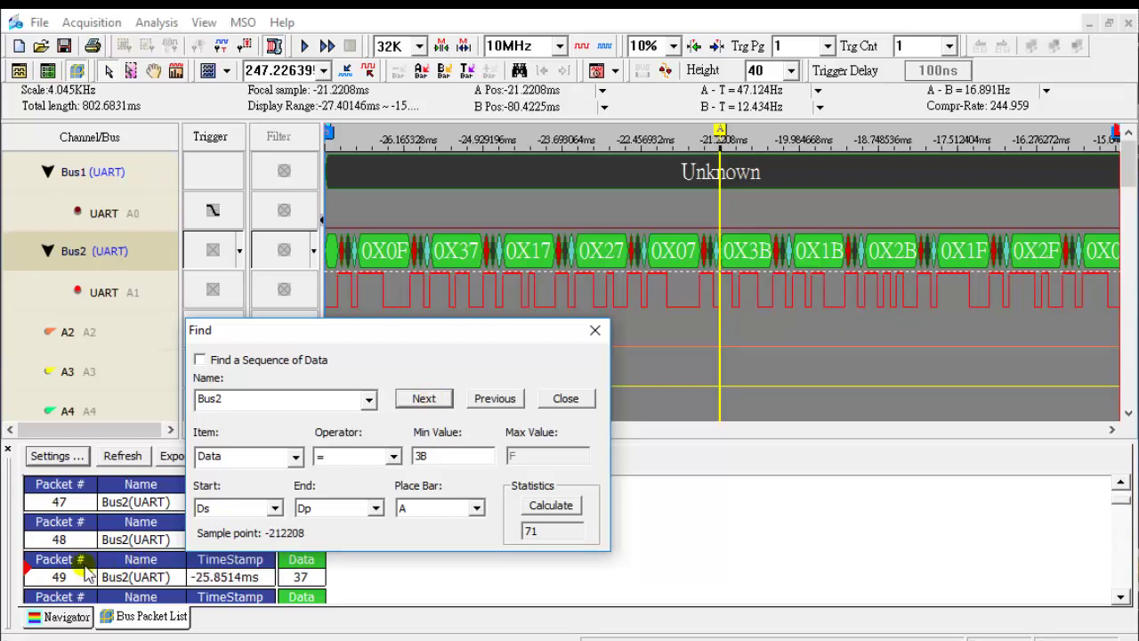
left_click(435, 402)
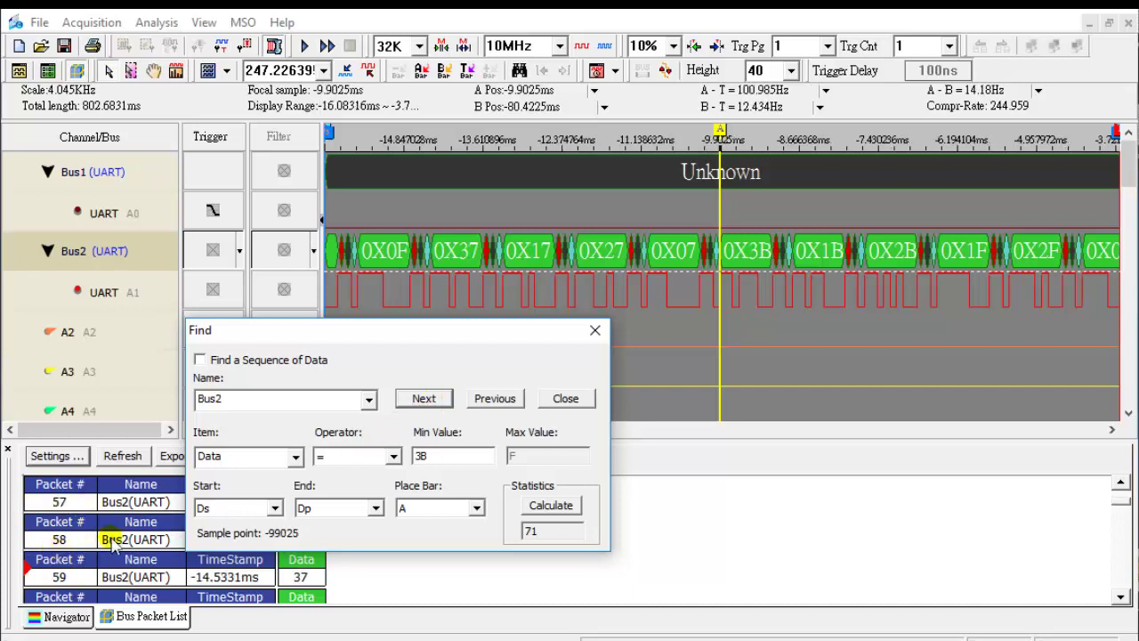
left_click(570, 398)
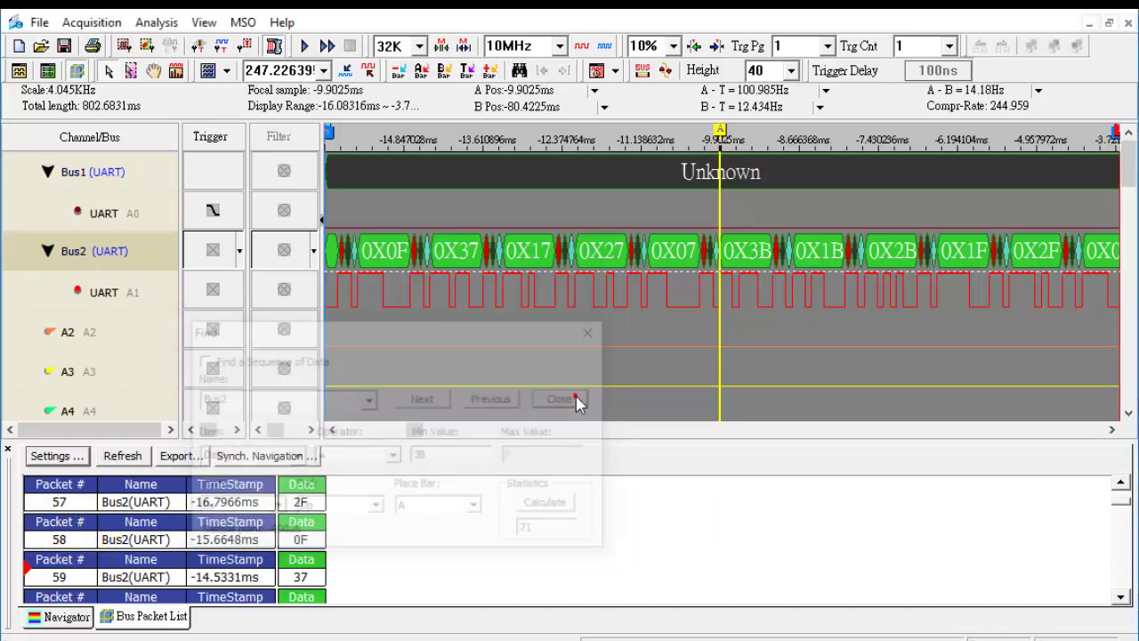
- Export the Bus2 packet list as a Text Files (*.txt) file named uart_01.txt in LAP-C_Uart
left_click(181, 455)
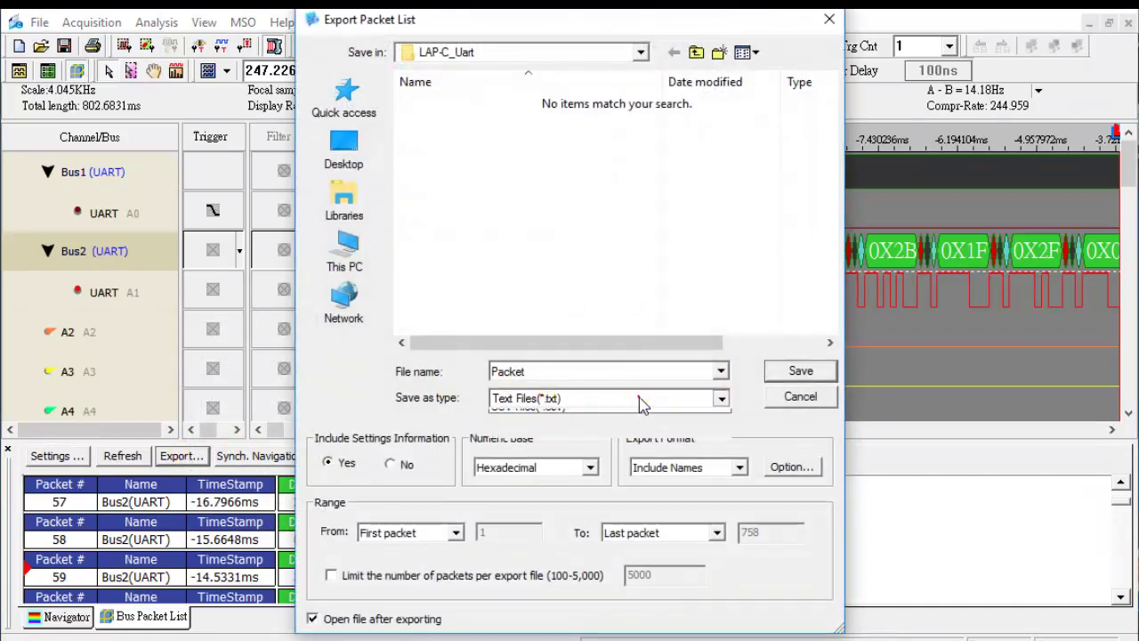
left_click(640, 401)
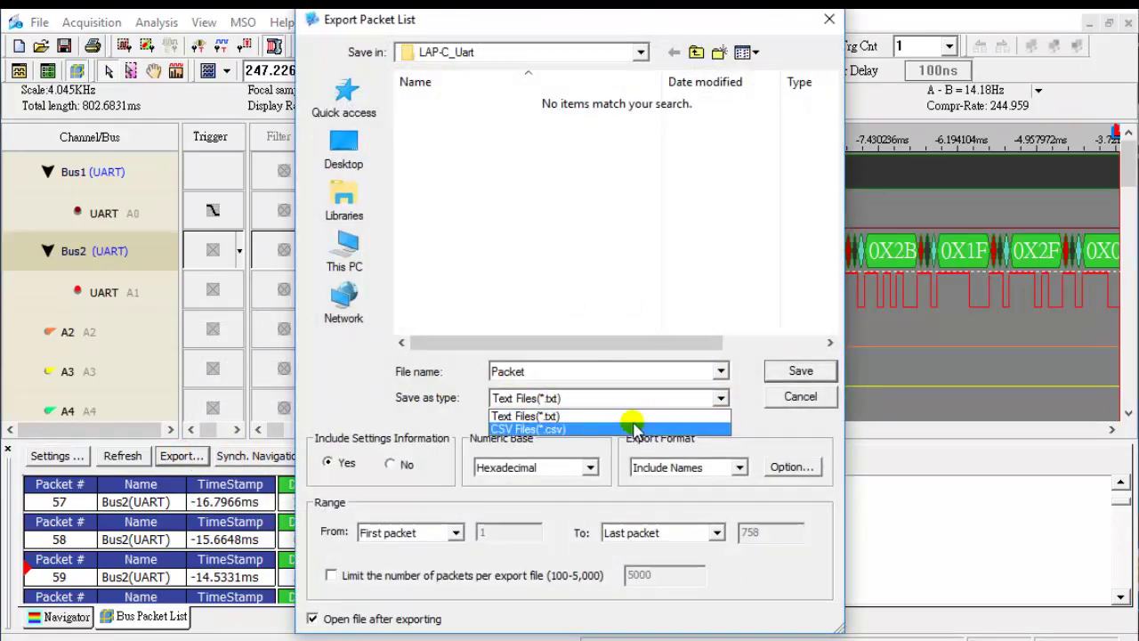
left_click(643, 413)
left_click(612, 371)
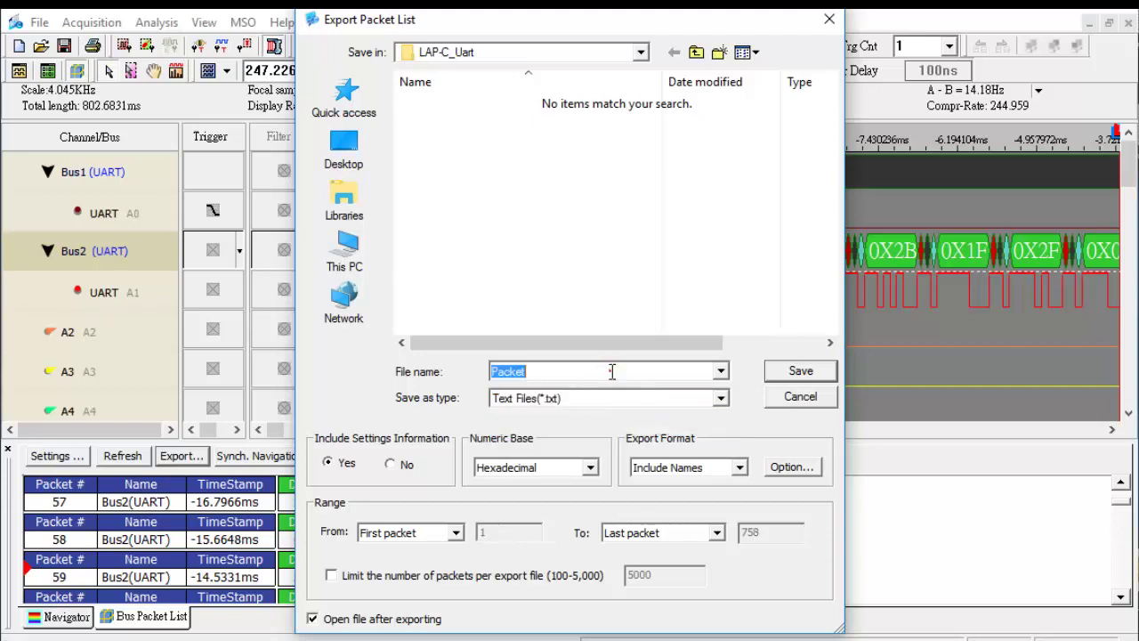
left_click(612, 371)
type("uart_01")
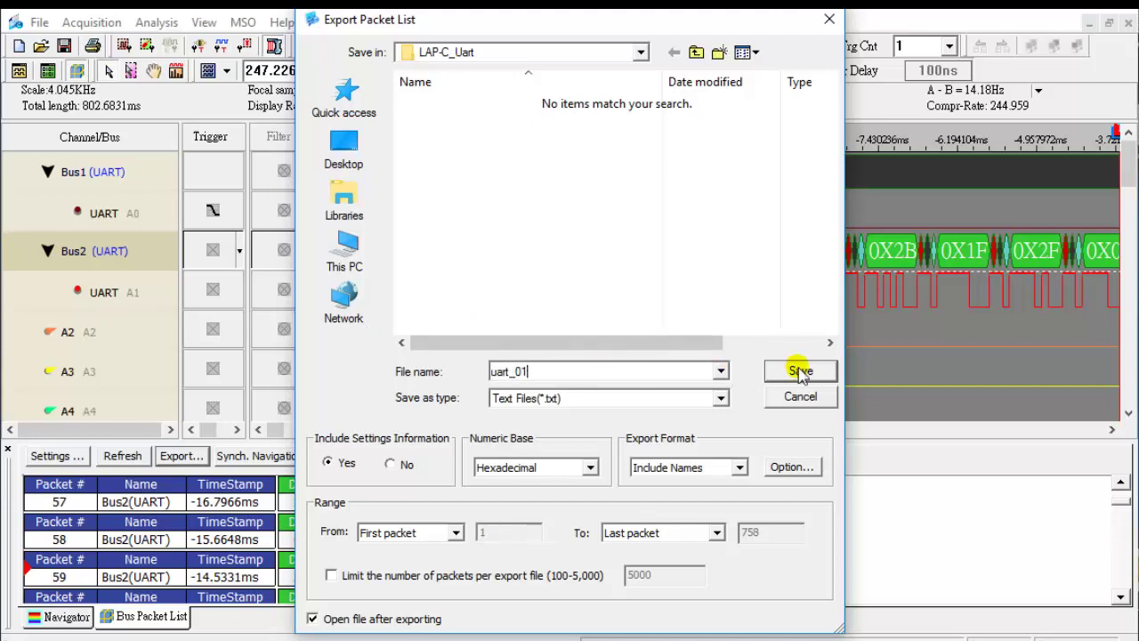
left_click(824, 374)
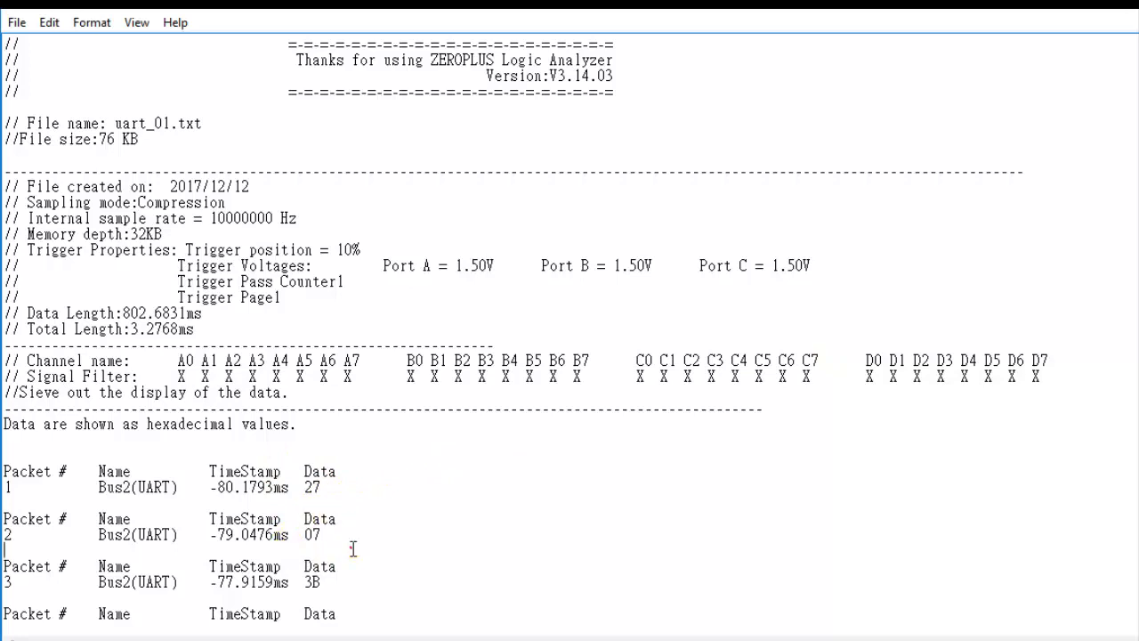
- Scroll through uart_01.txt to review Bus2 packets 1–9 (27, 07, 3B, 1B, 2B, 1F, 2F, 0F, 37)
scroll(353, 548, "down", 2)
scroll(353, 545, "down", 2)
scroll(352, 545, "down", 2)
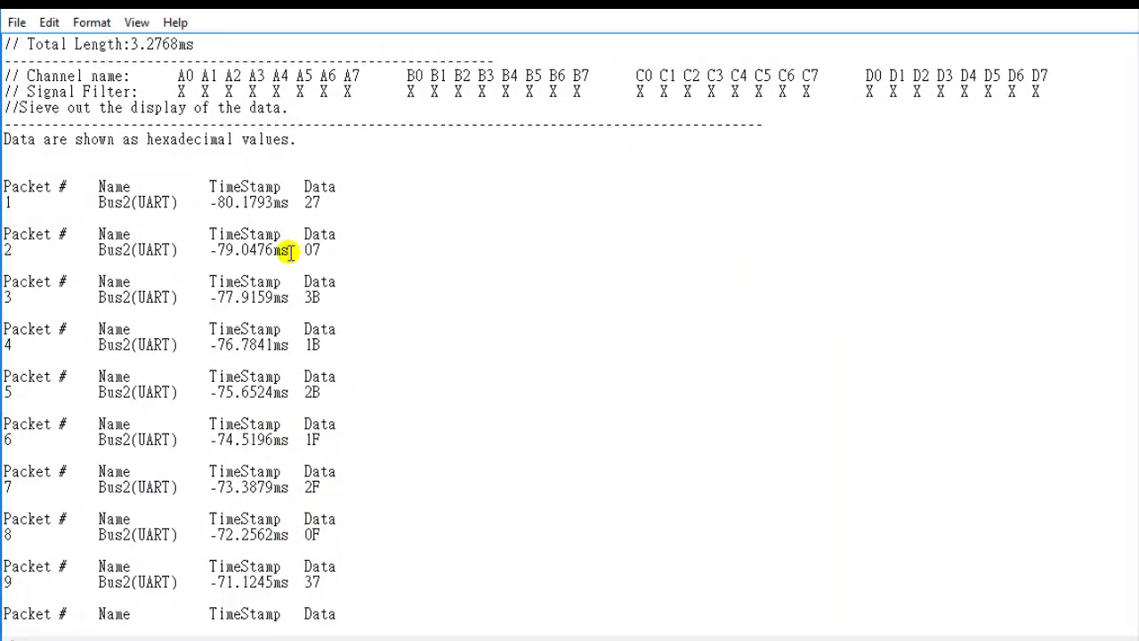